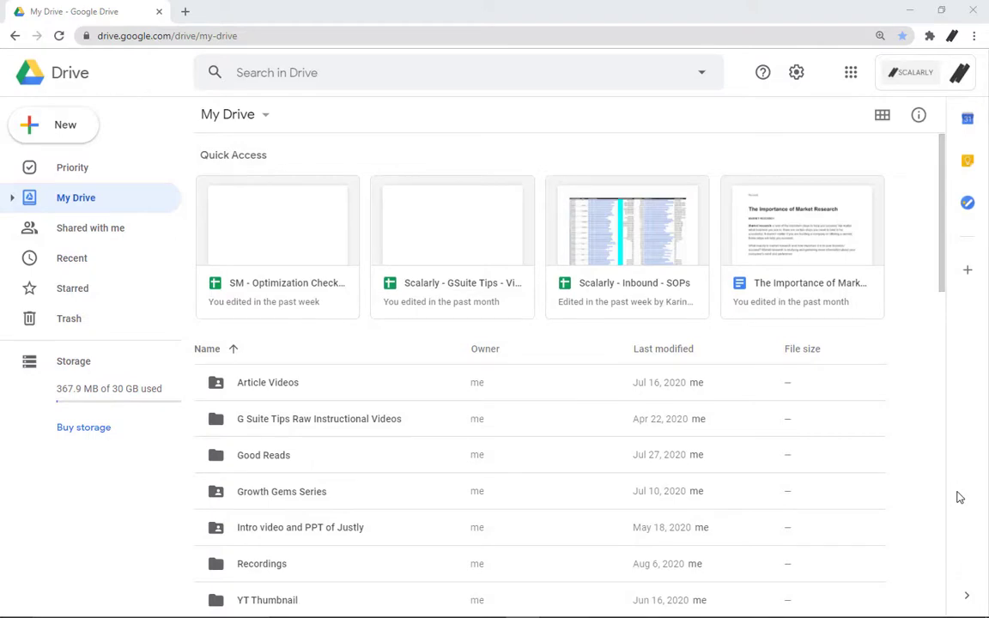
Open the Google Forms template gallery from My Drive to see the forms that can be created from a template.
{"action": "left_click", "coordinate": [72, 125]}
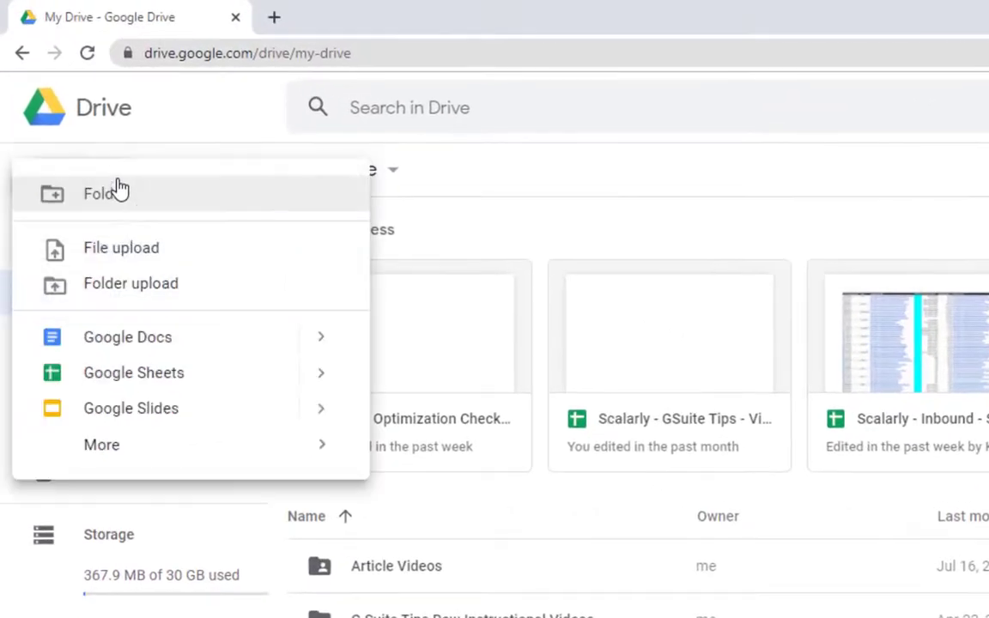
{"action": "mouse_move", "coordinate": [225, 448]}
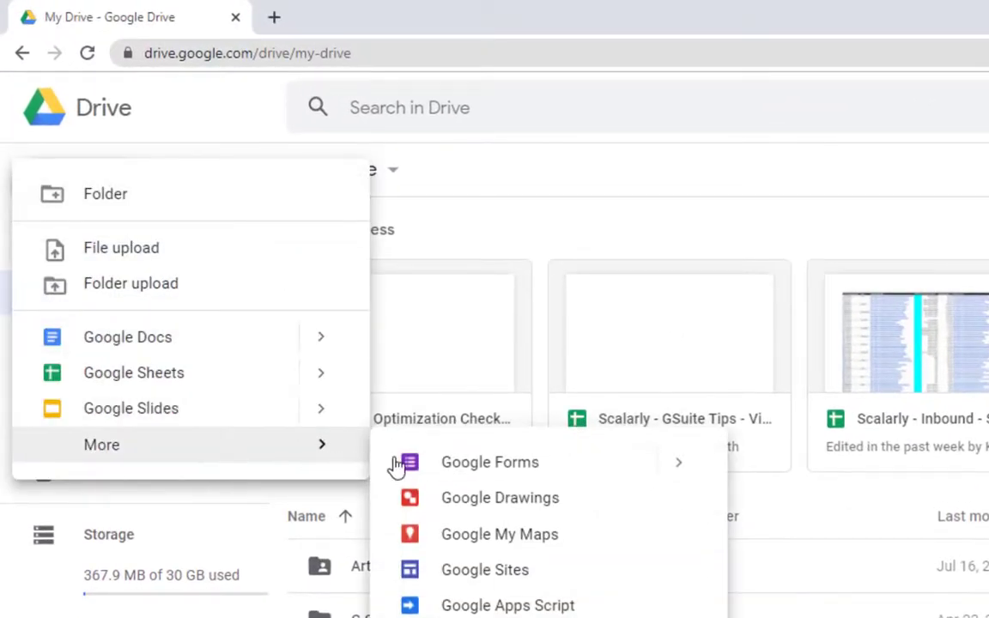
{"action": "mouse_move", "coordinate": [678, 468]}
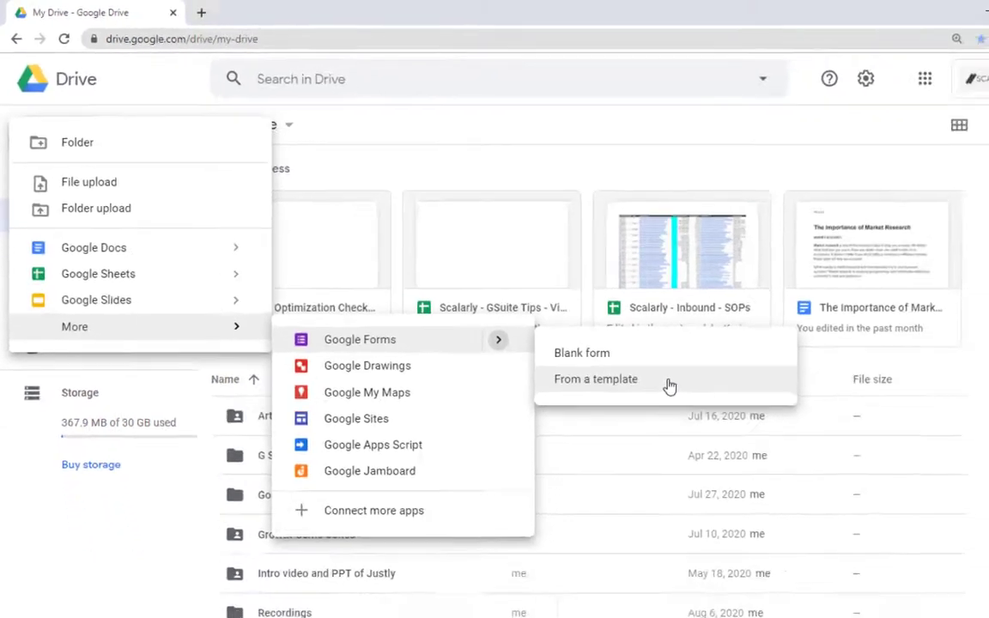
{"action": "left_click", "coordinate": [783, 450]}
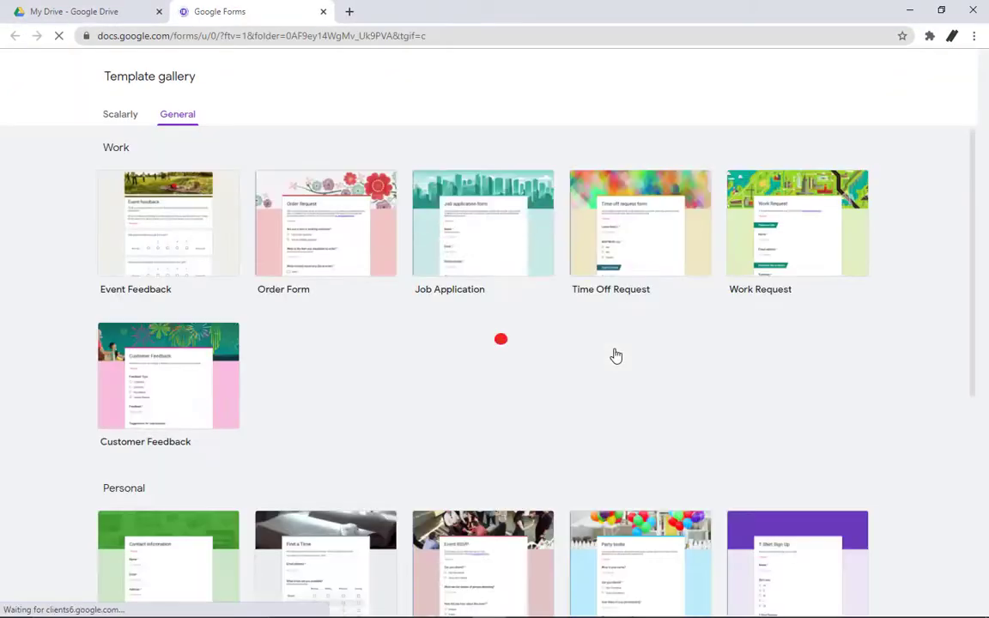
Look through the form templates in the Work, Personal and Education sections of the gallery.
{"action": "scroll", "coordinate": [614, 353], "scroll_direction": "down", "scroll_amount": 3}
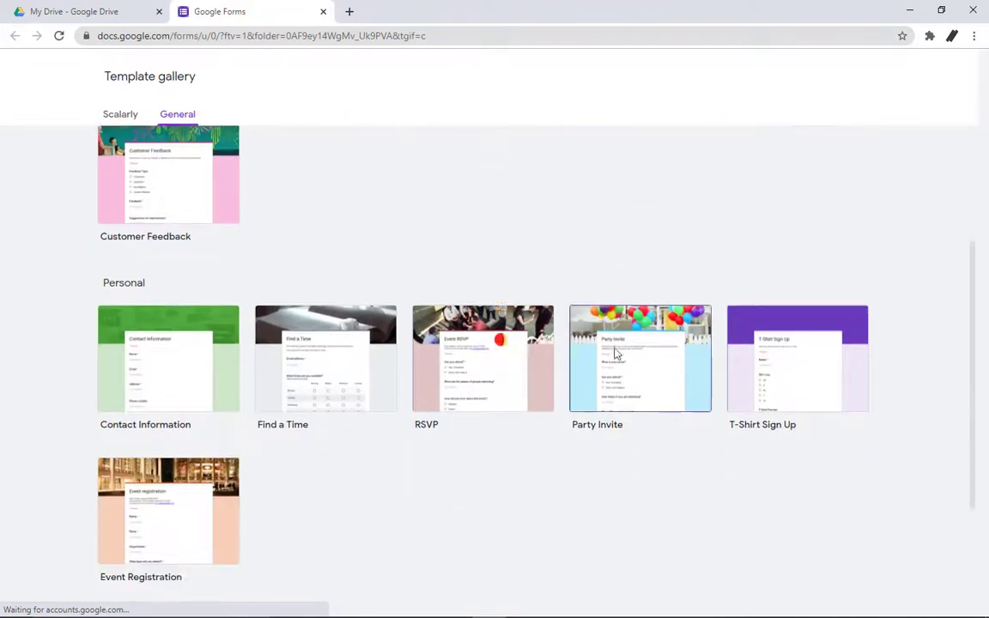
{"action": "scroll", "coordinate": [615, 353], "scroll_direction": "down", "scroll_amount": 1}
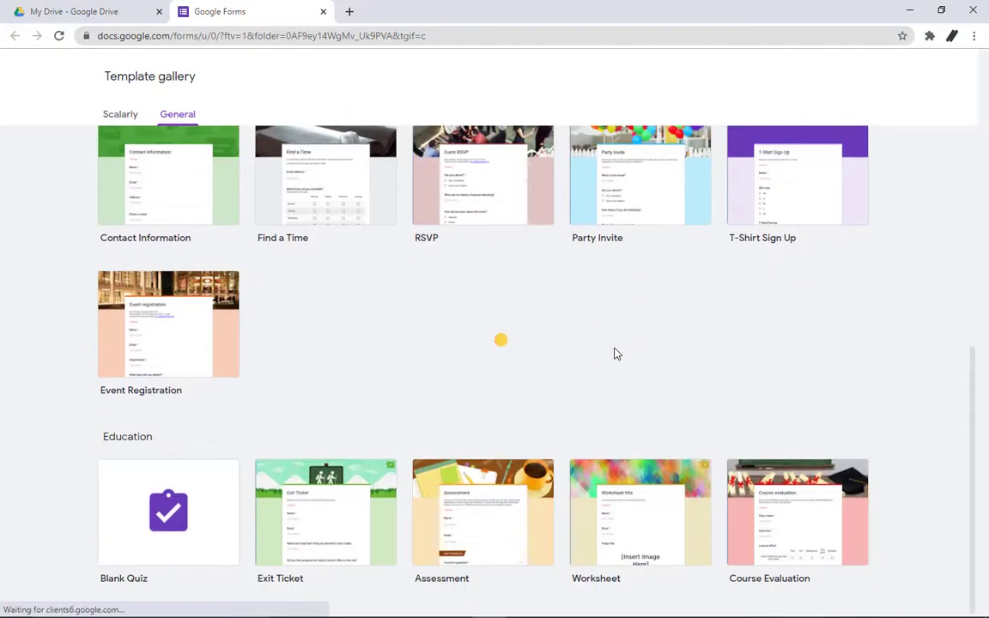
{"action": "scroll", "coordinate": [615, 354], "scroll_direction": "up", "scroll_amount": 1}
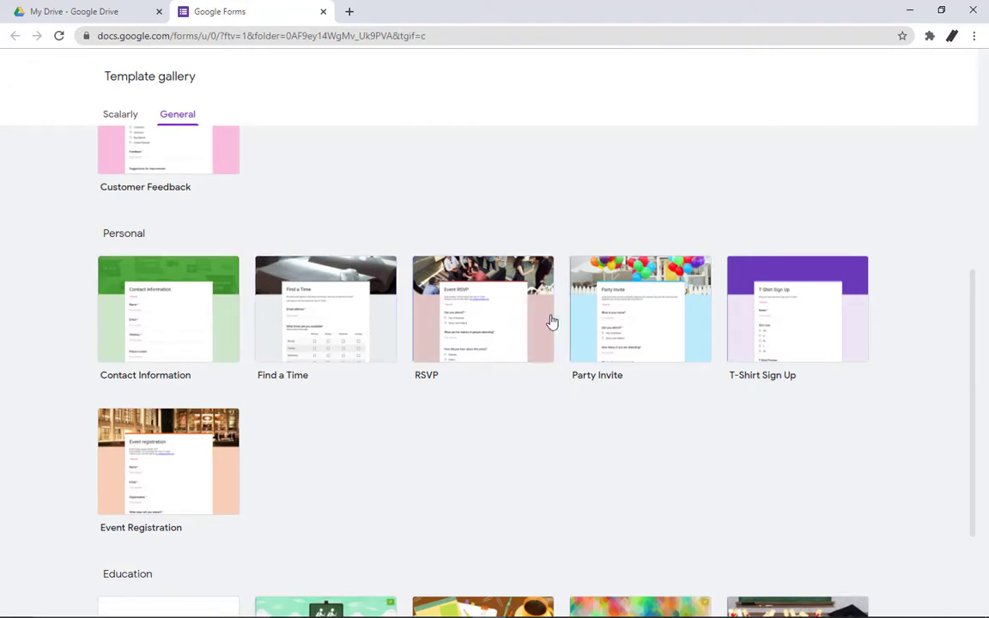
{"action": "scroll", "coordinate": [643, 337], "scroll_direction": "up", "scroll_amount": 3}
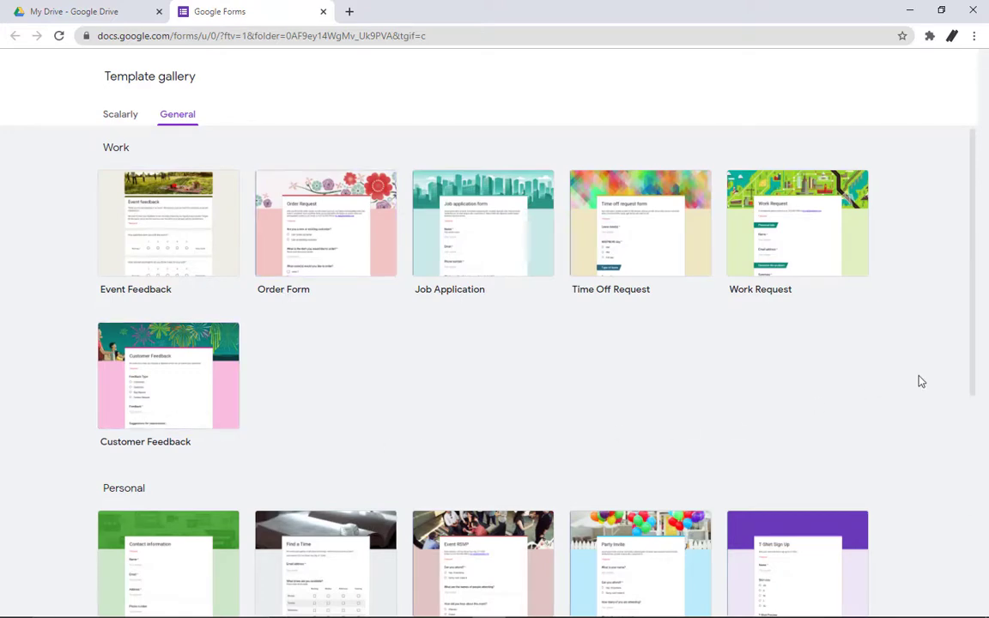
{"action": "scroll", "coordinate": [921, 382], "scroll_direction": "down", "scroll_amount": 5}
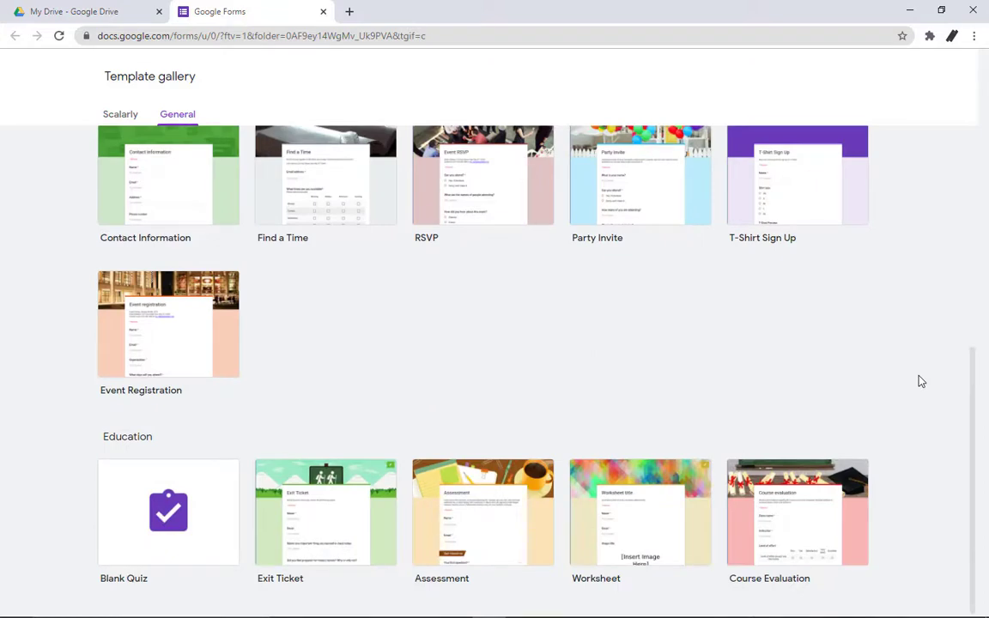
{"action": "scroll", "coordinate": [922, 381], "scroll_direction": "up", "scroll_amount": 5}
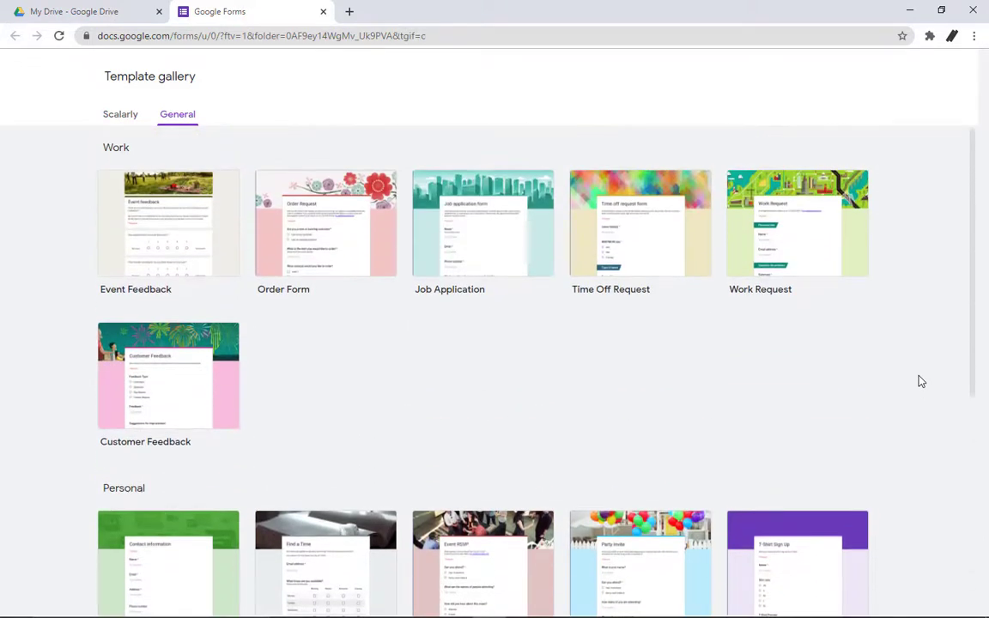
{"action": "scroll", "coordinate": [921, 381], "scroll_direction": "down", "scroll_amount": 5}
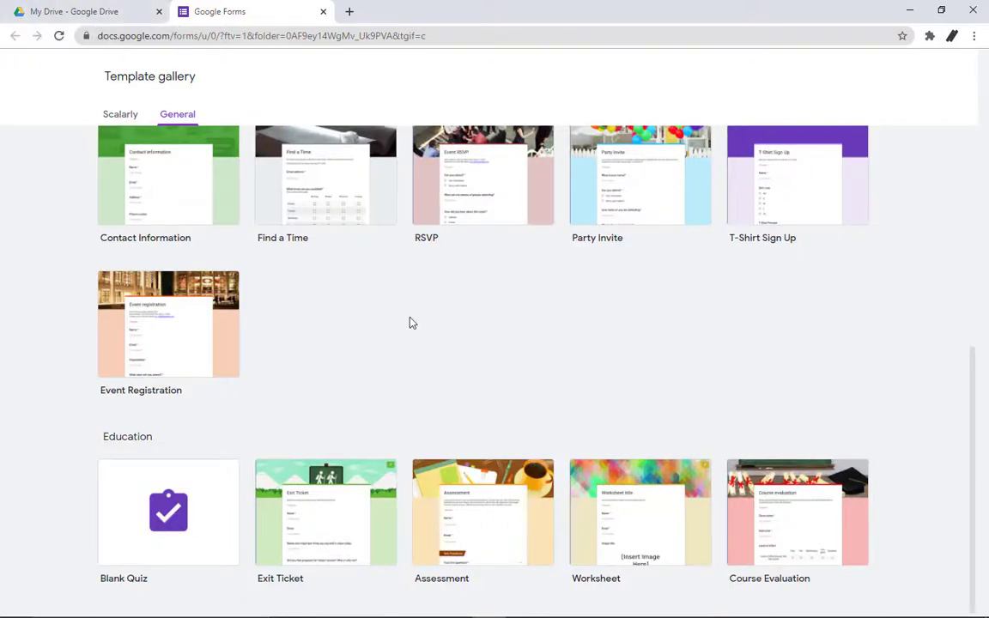
Return to My Drive and create a blank Google Form, checking its responses view before going back to the questions.
{"action": "left_click", "coordinate": [76, 11]}
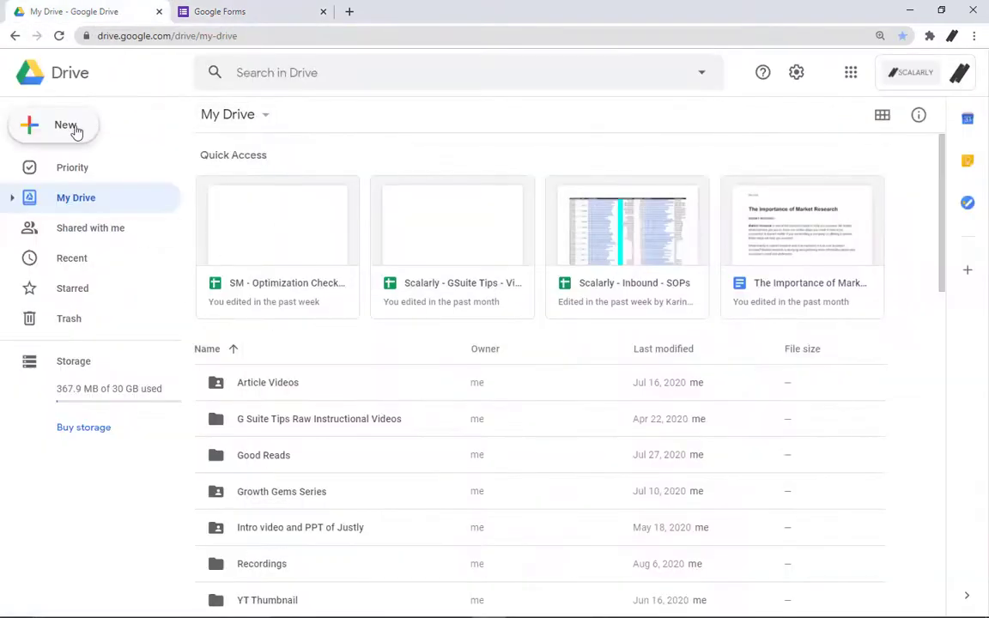
{"action": "left_click", "coordinate": [75, 128]}
{"action": "mouse_move", "coordinate": [149, 312]}
{"action": "mouse_move", "coordinate": [470, 316]}
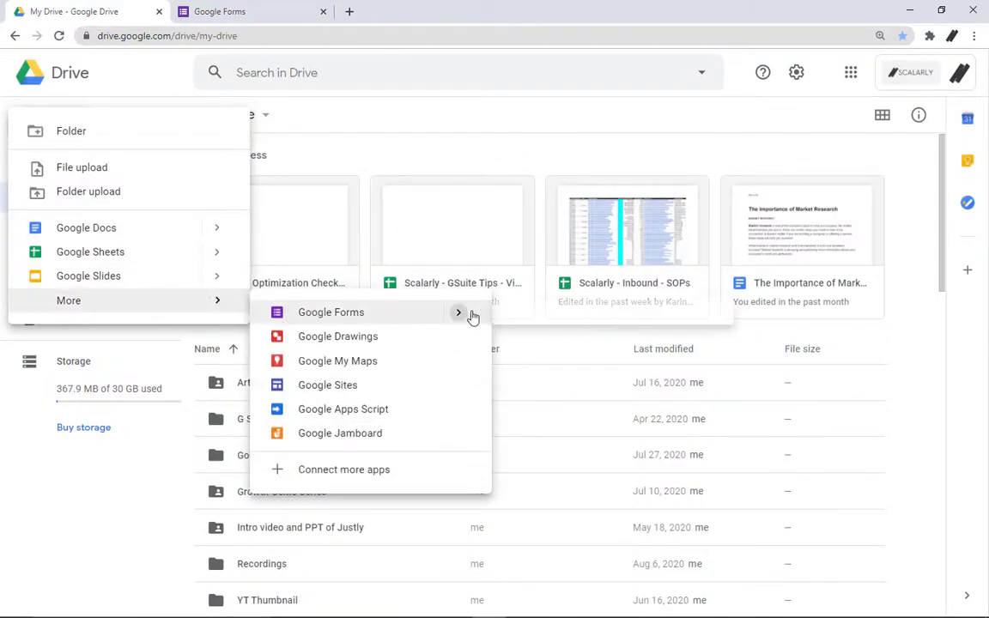
{"action": "left_click", "coordinate": [515, 328]}
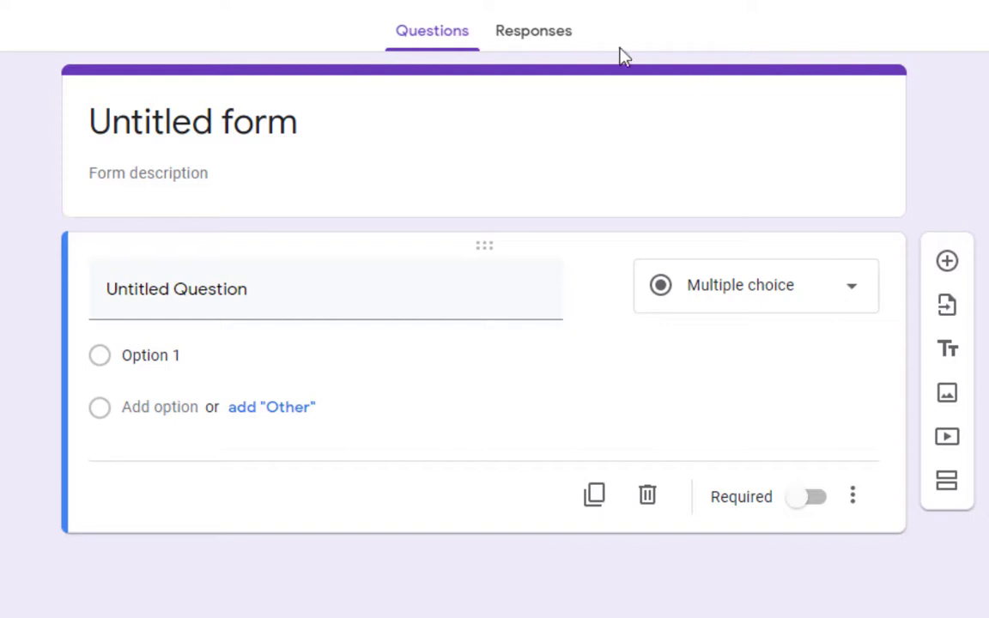
{"action": "left_click", "coordinate": [520, 34]}
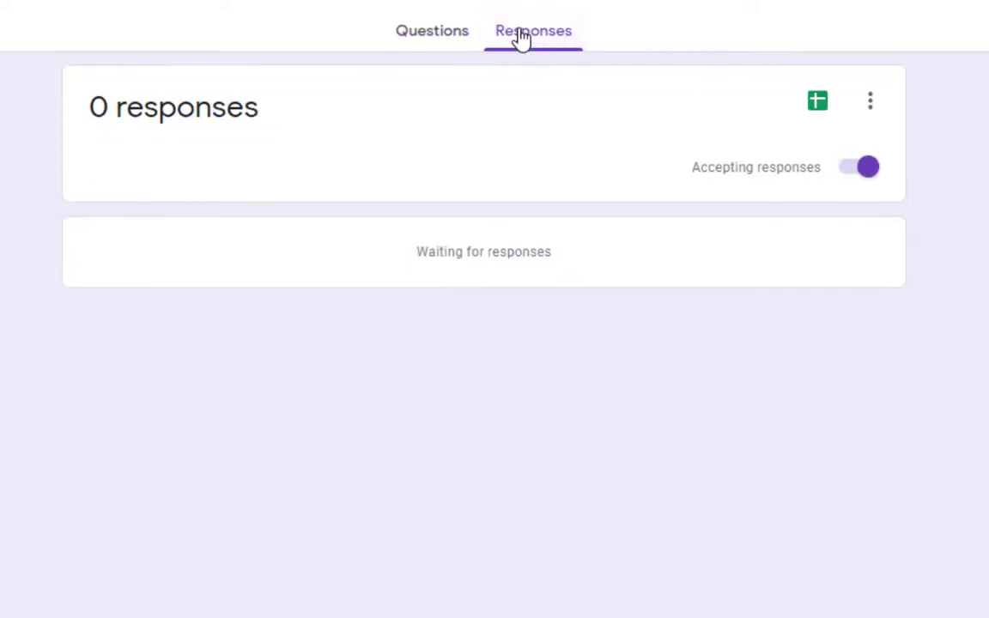
{"action": "left_click", "coordinate": [448, 38]}
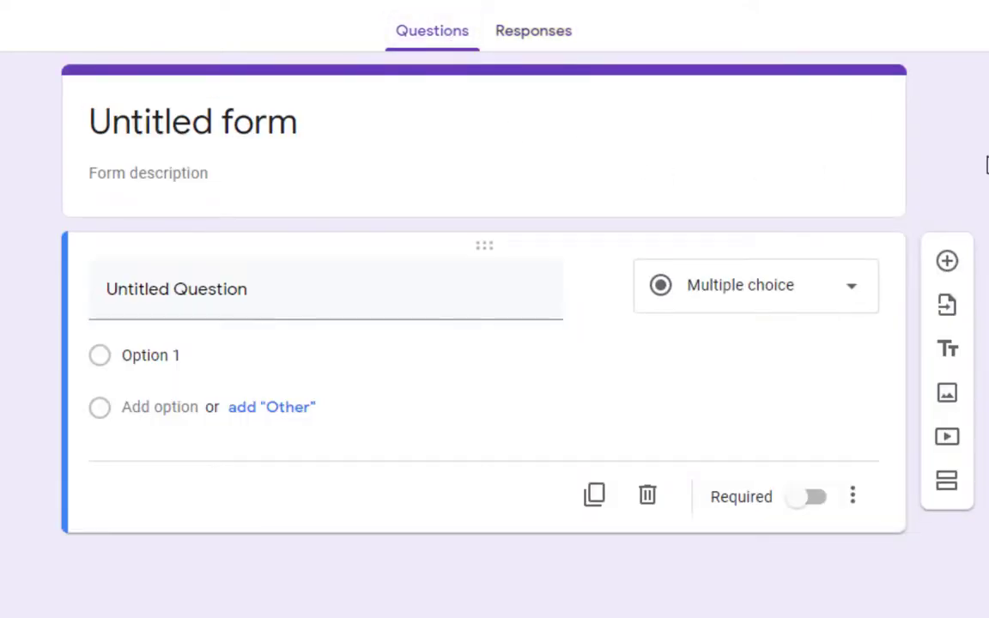
Replace the untitled form's title with "Online Class Feedback".
{"action": "left_click", "coordinate": [657, 119]}
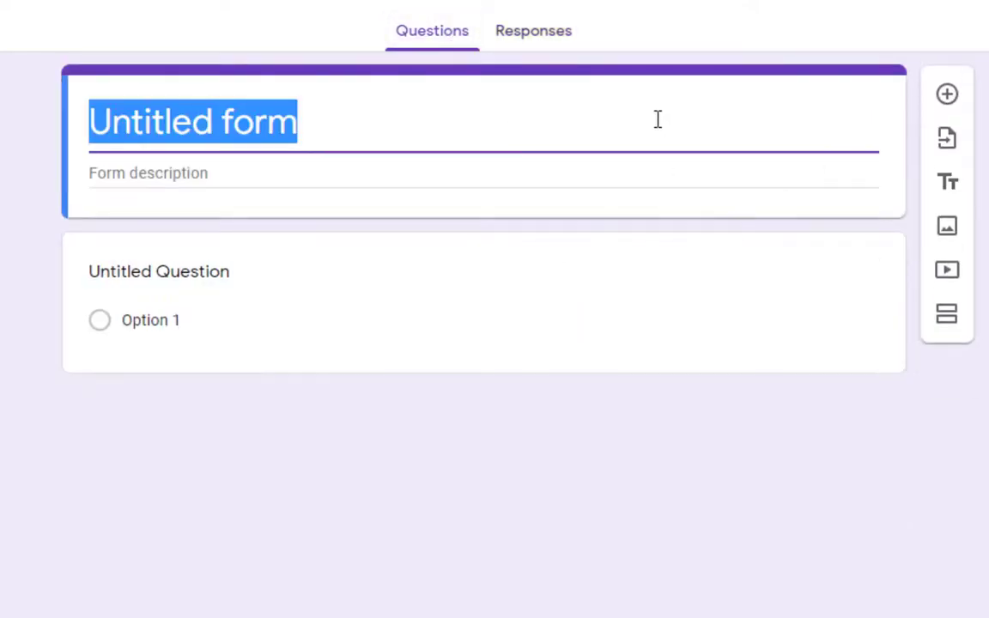
{"action": "key", "text": "BackSpace"}
{"action": "type", "text": "Onlin"}
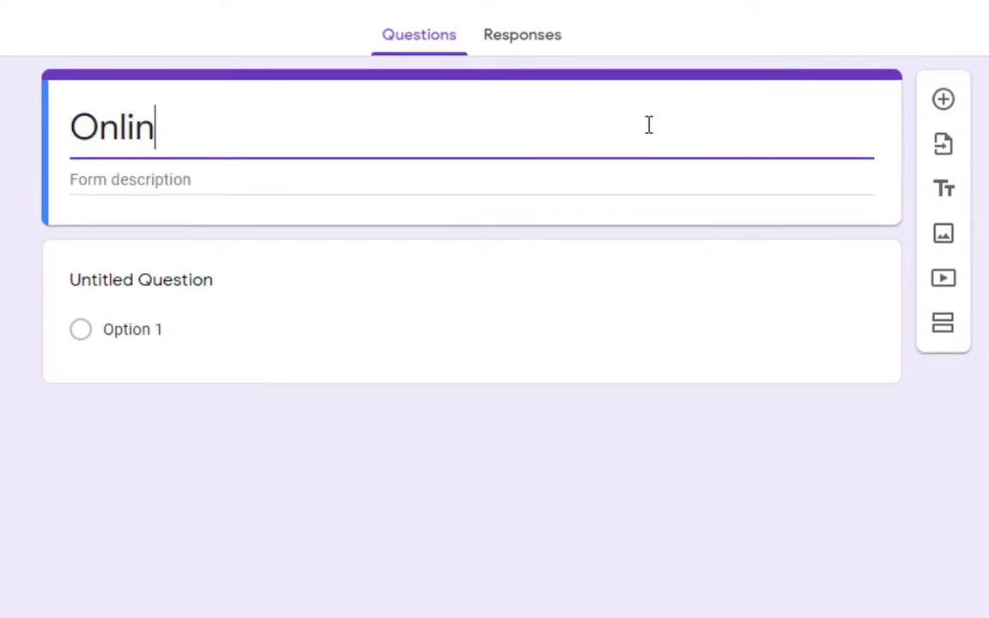
{"action": "type", "text": "e Class Feedba"}
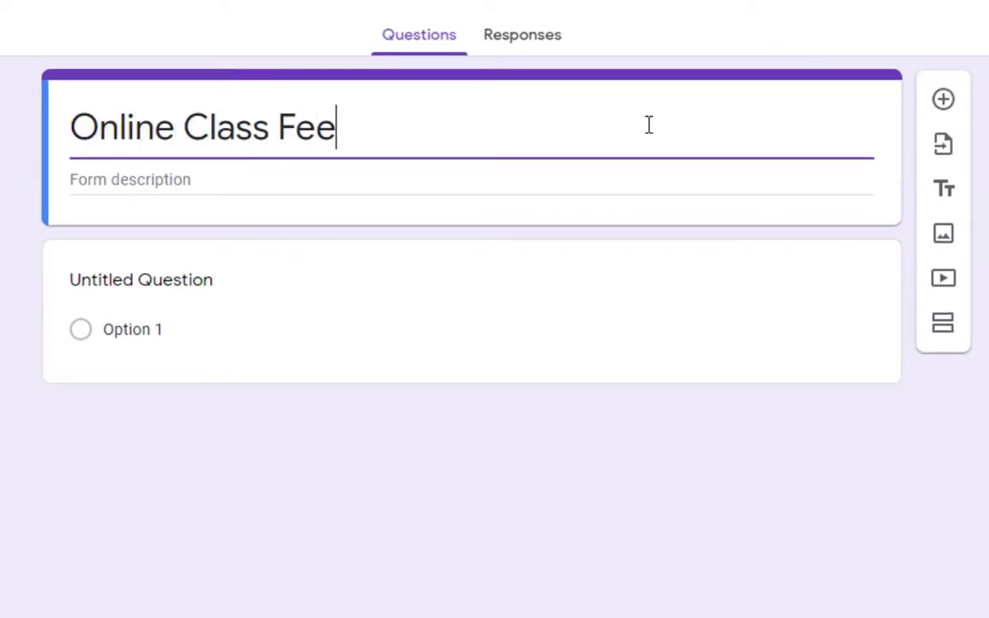
{"action": "type", "text": "ck"}
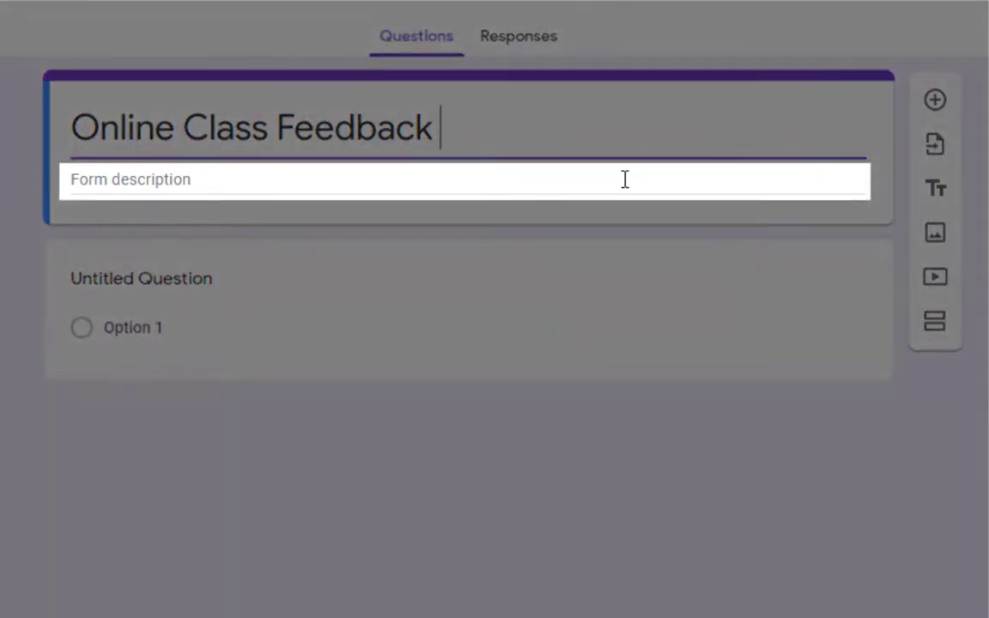
Enter "your feedback matters to help us improve our online classes" as the form description.
{"action": "left_click", "coordinate": [625, 178]}
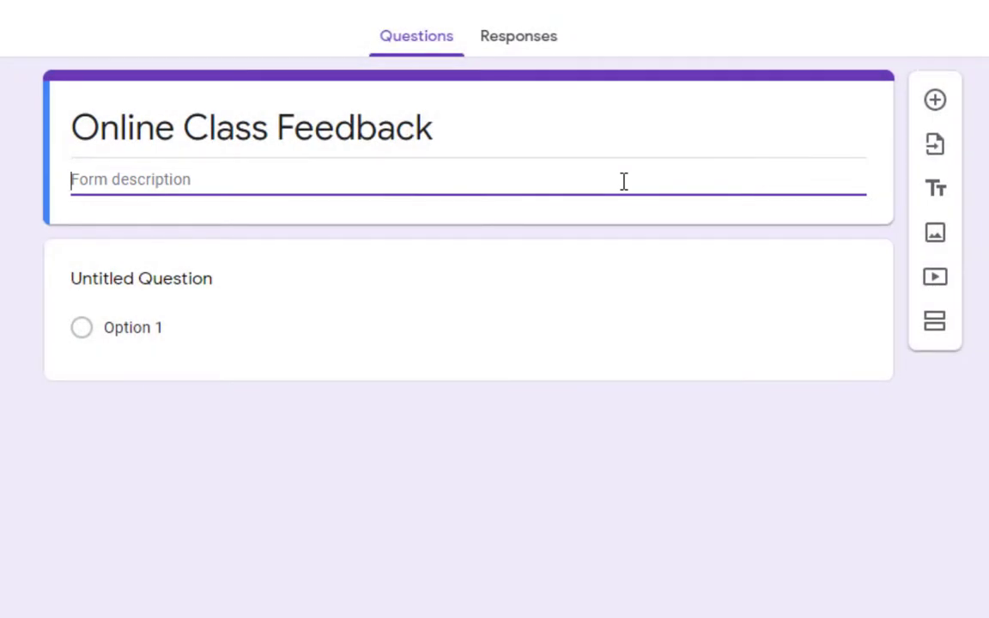
{"action": "type", "text": "yo"}
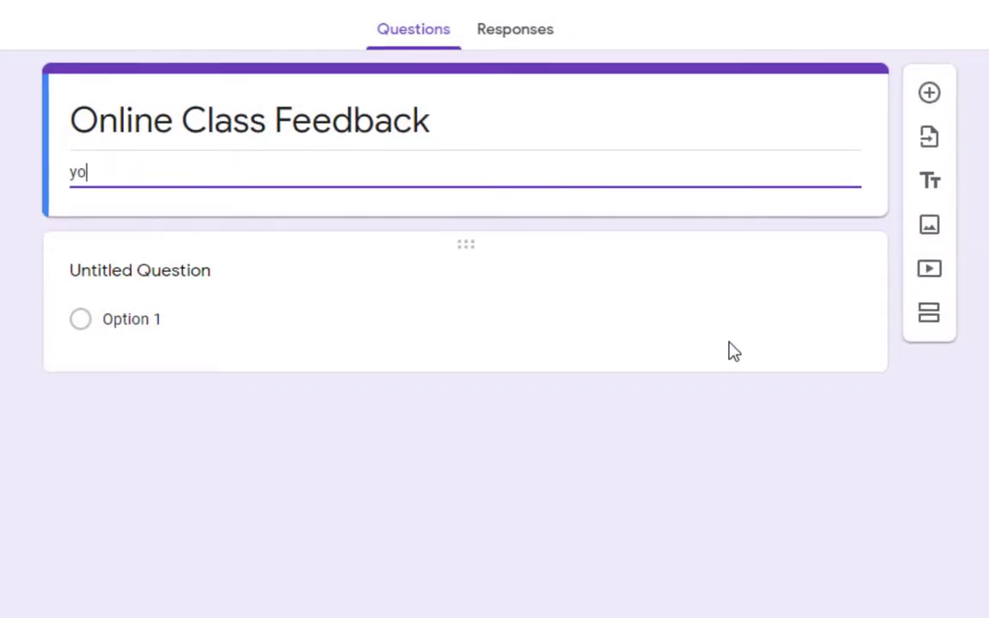
{"action": "type", "text": "ur feedback matters"}
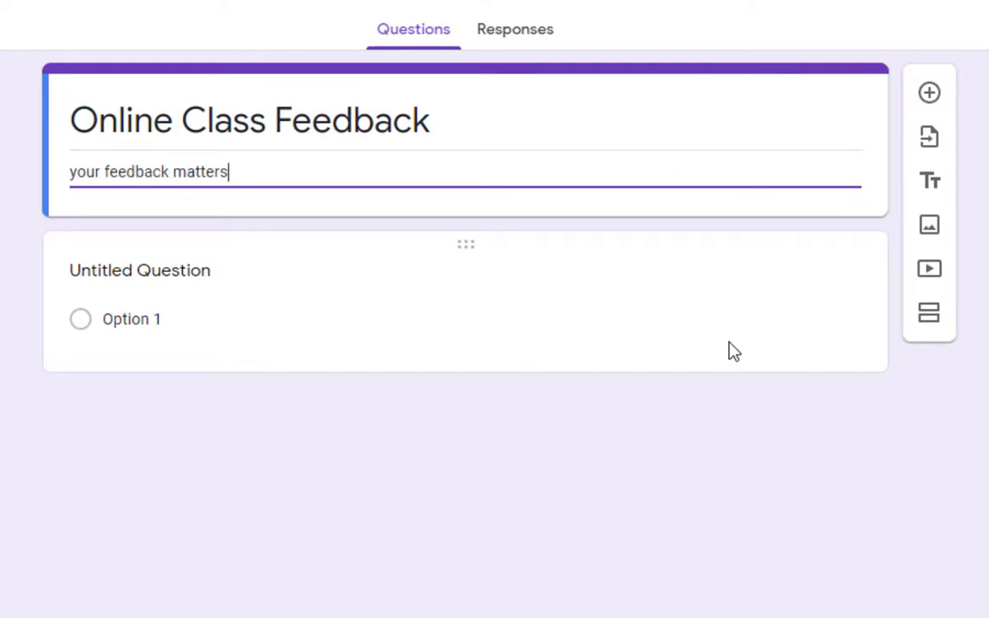
{"action": "type", "text": " to help us immpro"}
{"action": "key", "text": "BackSpace"}
{"action": "key", "text": "BackSpace"}
{"action": "key", "text": "BackSpace"}
{"action": "key", "text": "BackSpace"}
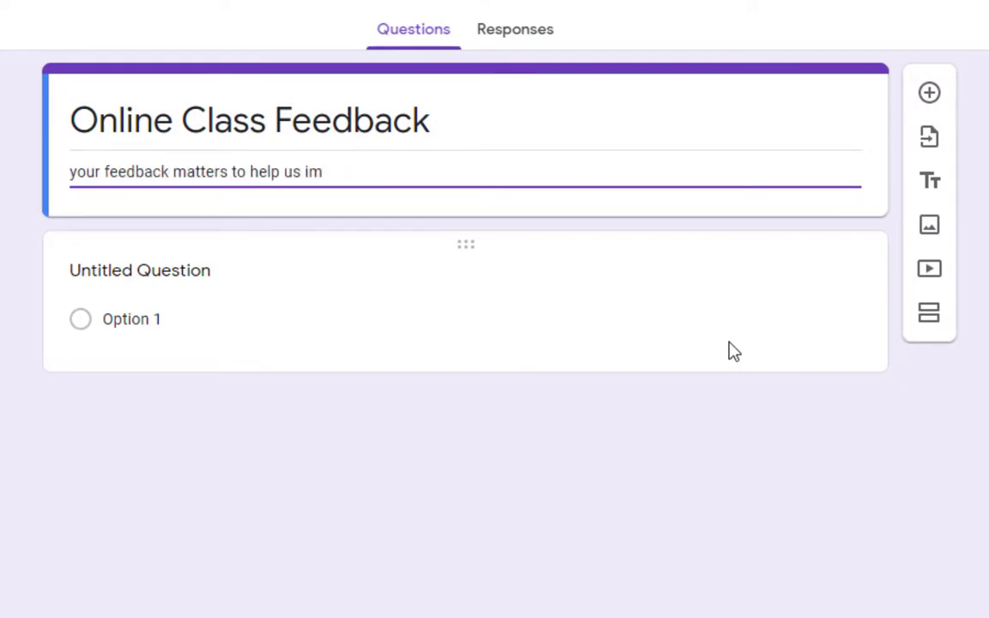
{"action": "type", "text": "prove our onlin"}
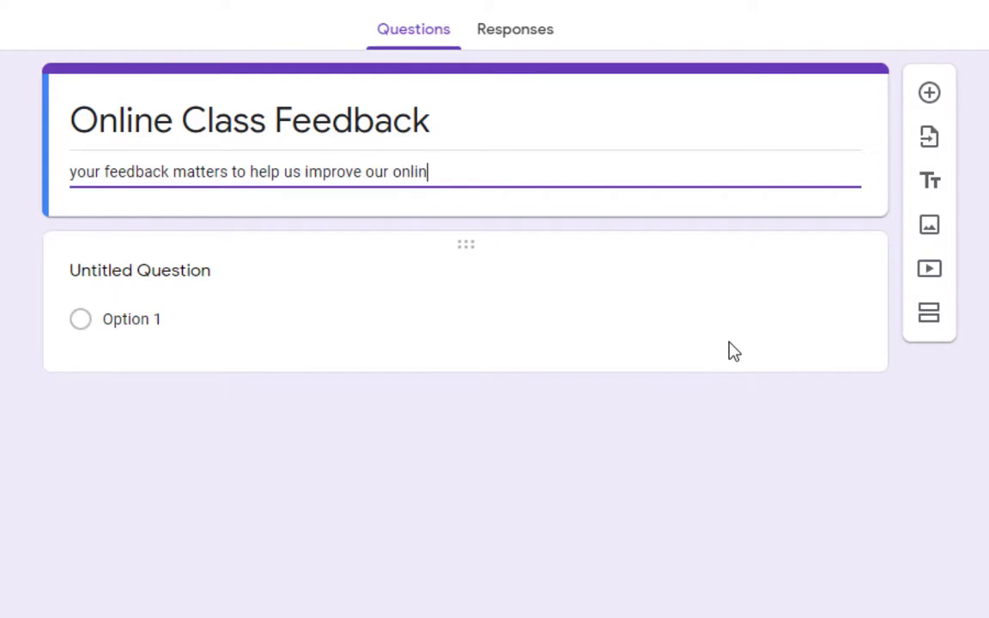
{"action": "type", "text": "e classes"}
Replace the untitled first question's text with "What is your name?".
{"action": "left_click", "coordinate": [176, 270]}
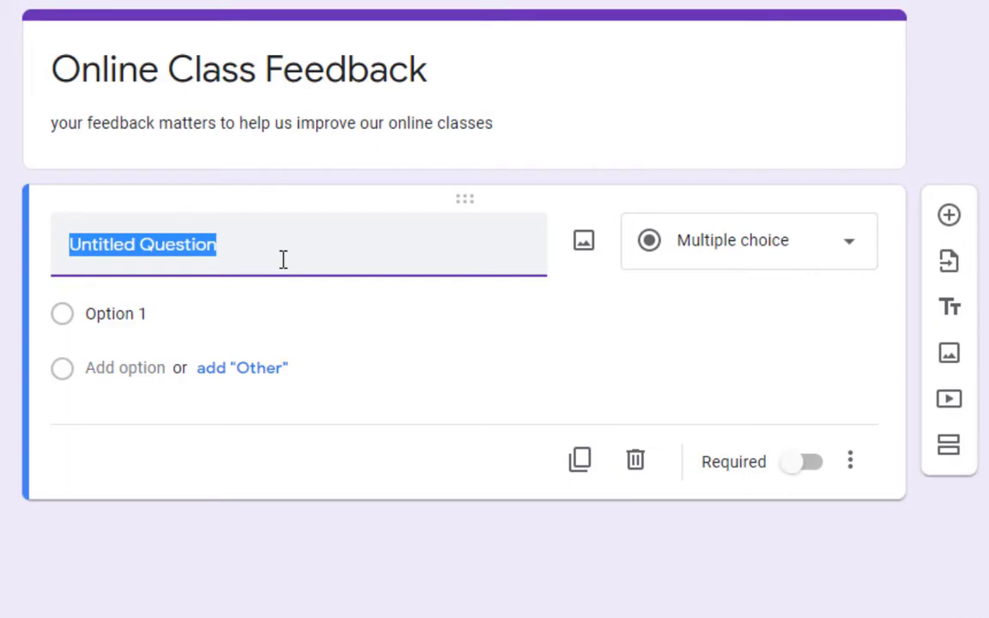
{"action": "type", "text": "What"}
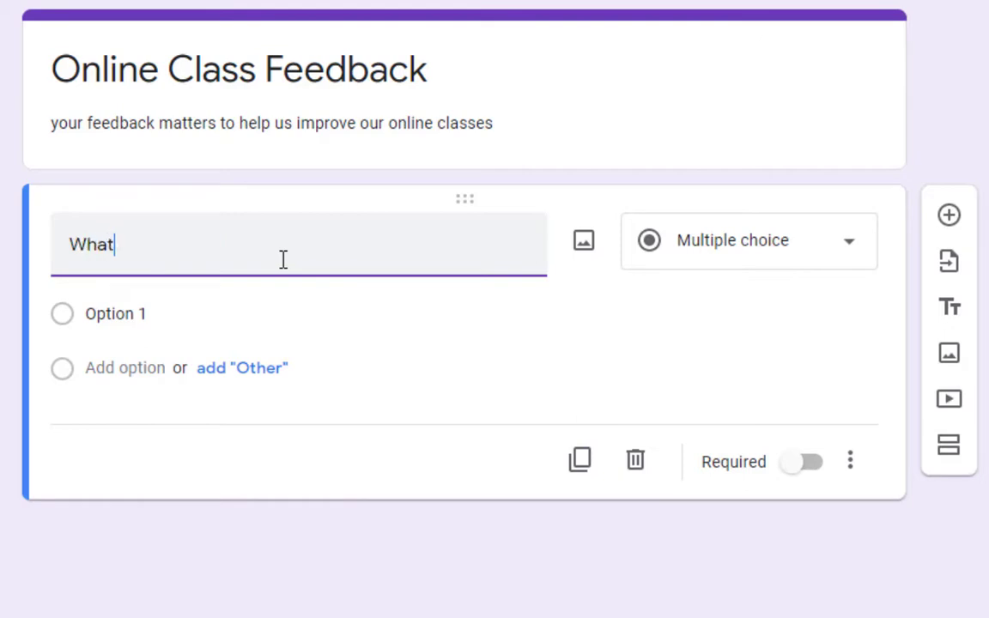
{"action": "type", "text": " is your name?"}
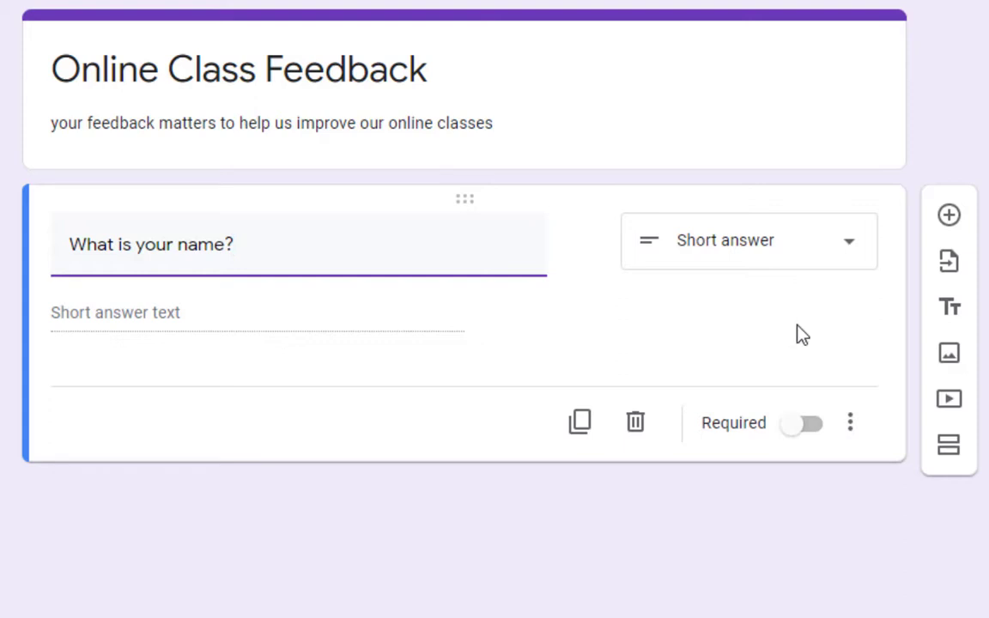
Choose Short answer as the name question's answer type and make the question required.
{"action": "left_click", "coordinate": [850, 253]}
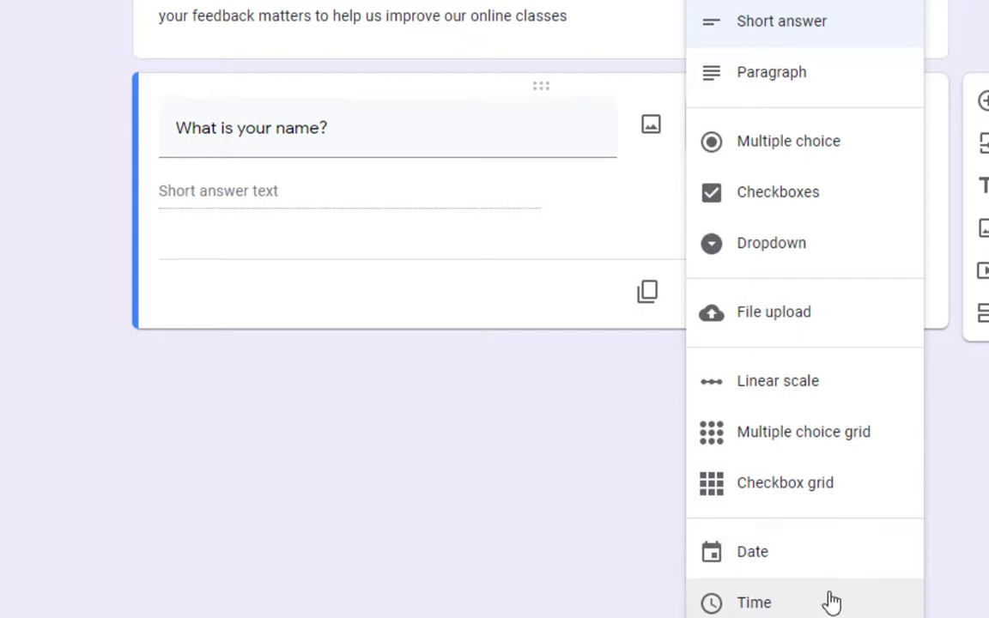
{"action": "left_click", "coordinate": [865, 36]}
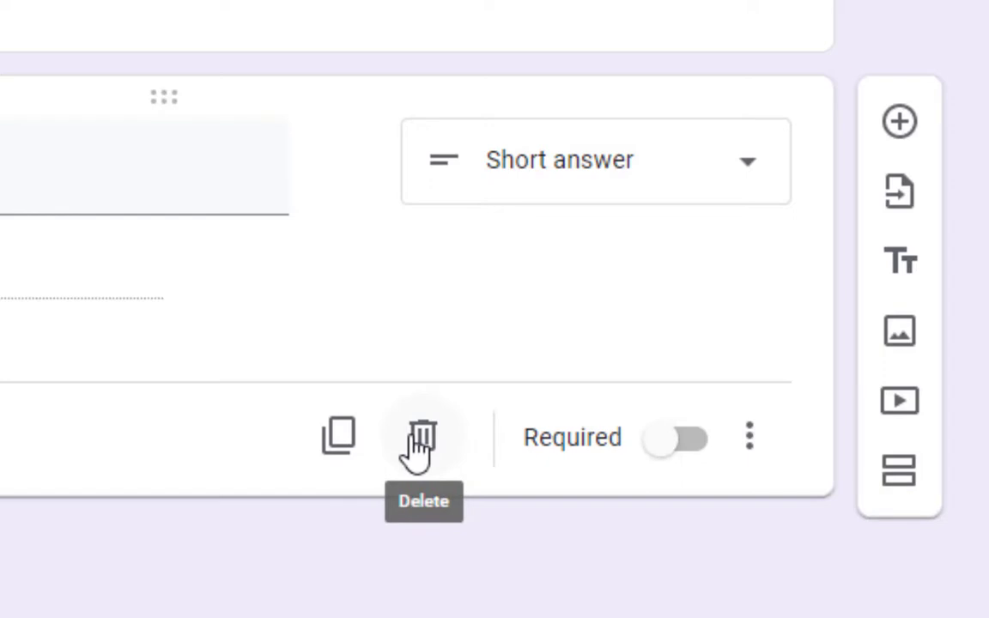
{"action": "left_click", "coordinate": [667, 444]}
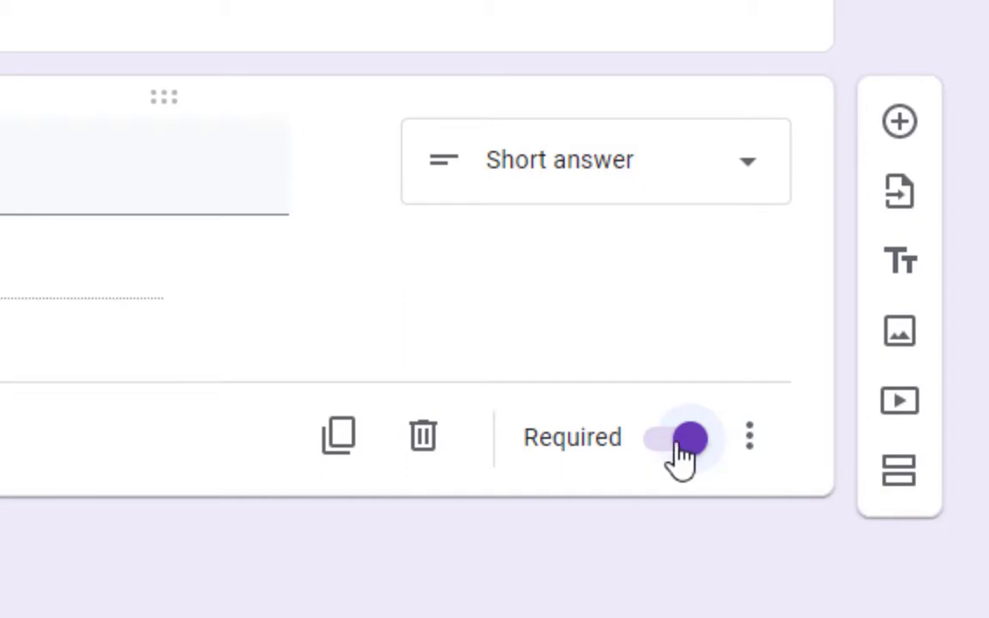
Show the description field and the response validation settings on the name question.
{"action": "left_click", "coordinate": [749, 438]}
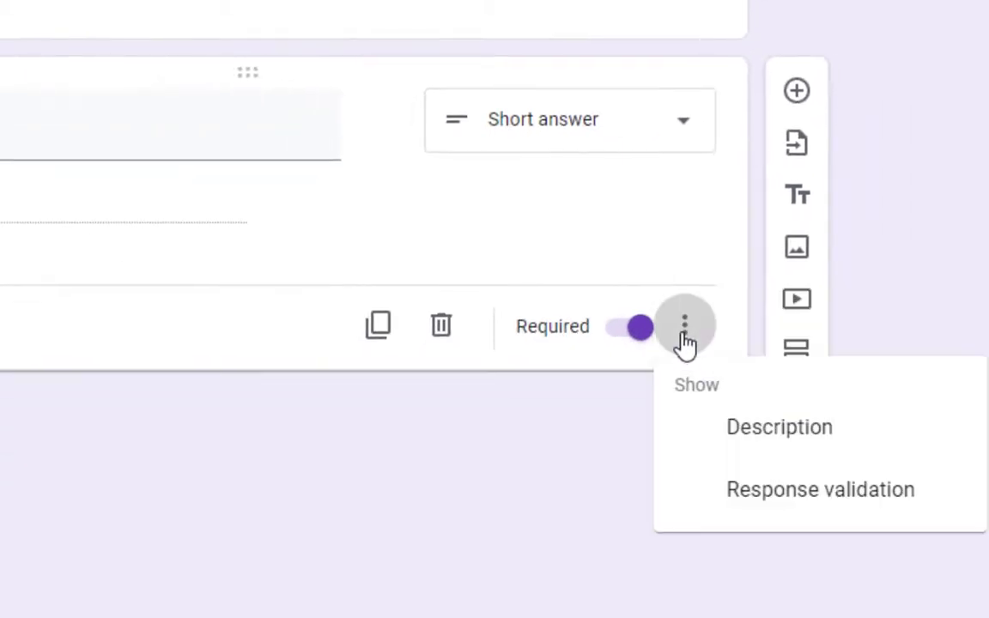
{"action": "left_click", "coordinate": [692, 438]}
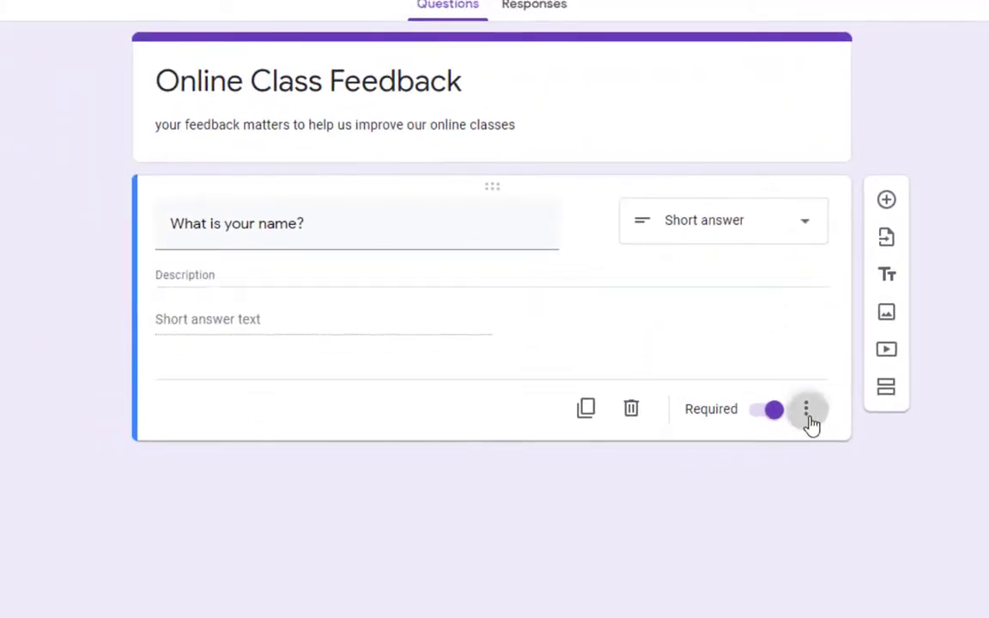
{"action": "left_click", "coordinate": [807, 416]}
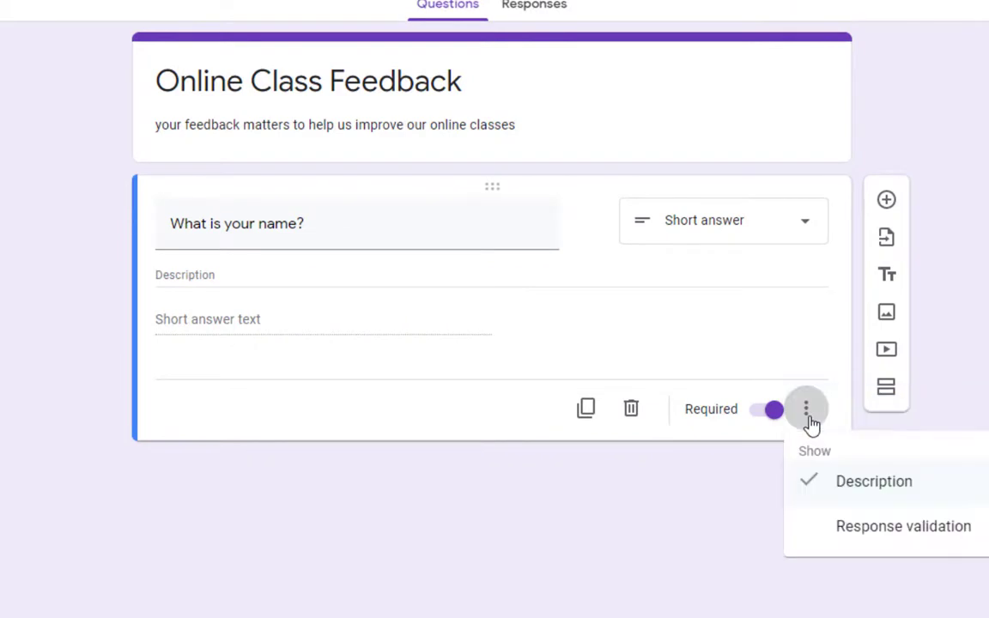
{"action": "left_click", "coordinate": [815, 541]}
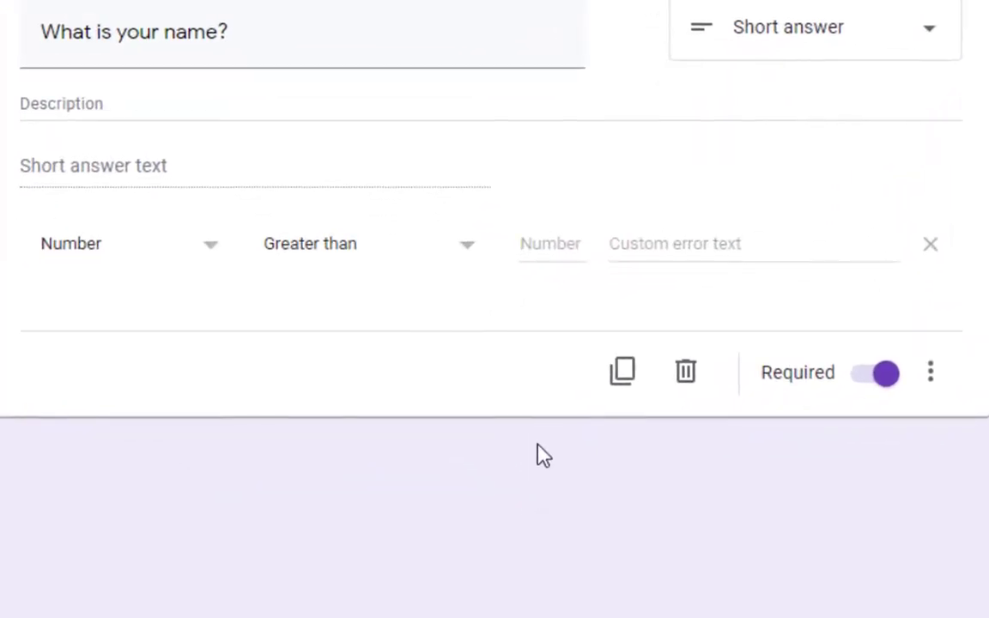
Switch the name question's response validation to Length and look through its character count conditions and the other validation types.
{"action": "left_click", "coordinate": [211, 250]}
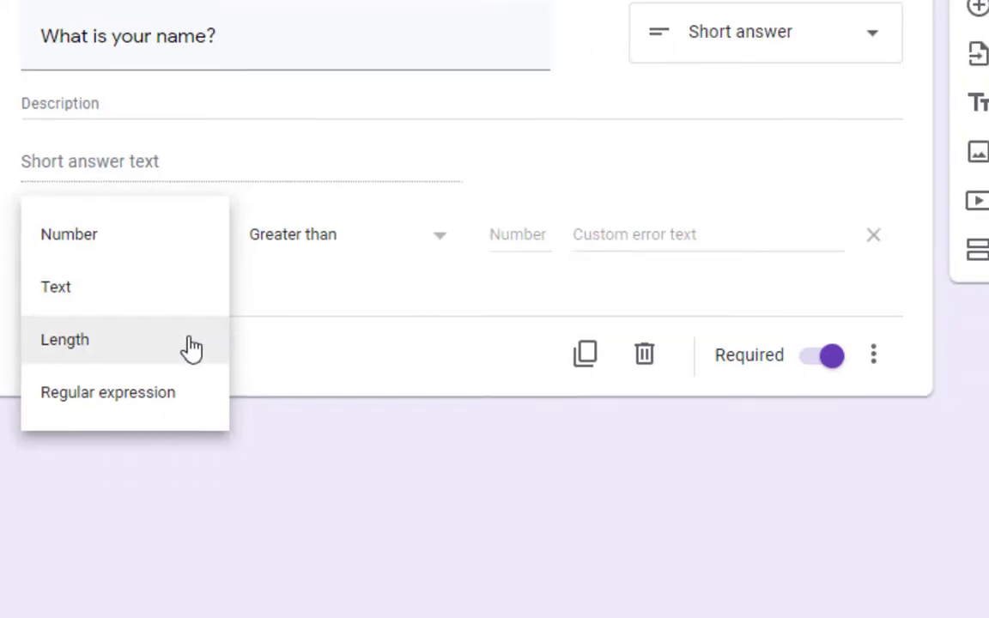
{"action": "left_click", "coordinate": [192, 344]}
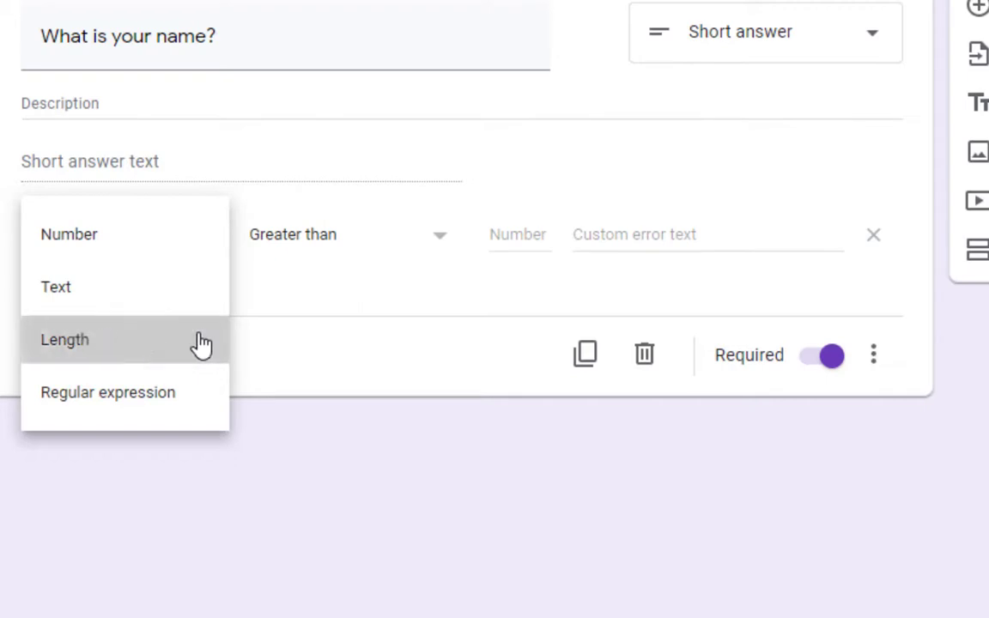
{"action": "left_click", "coordinate": [382, 247]}
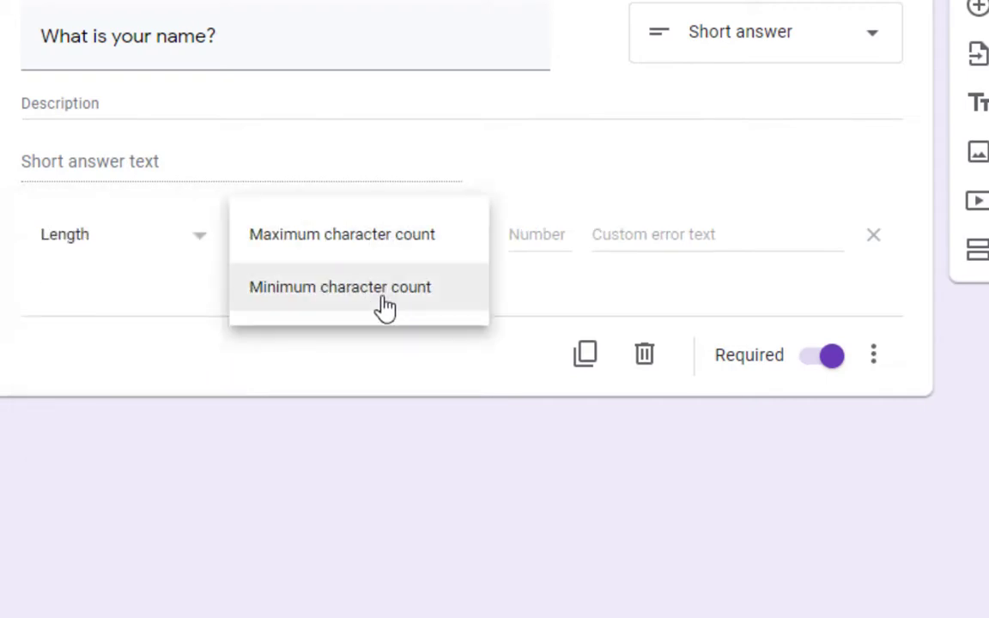
{"action": "left_click", "coordinate": [196, 245]}
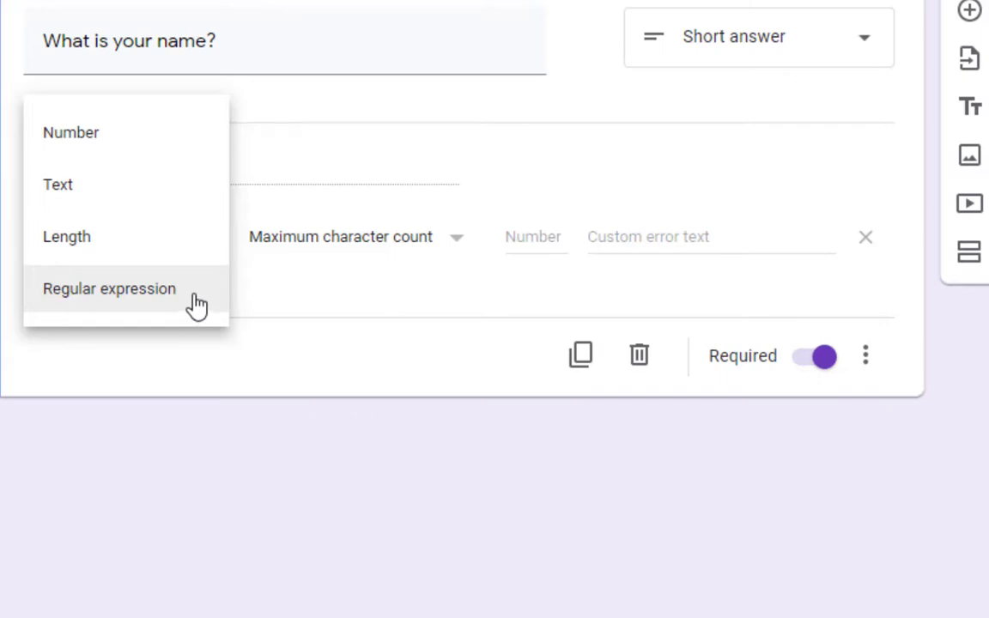
{"action": "left_click", "coordinate": [286, 289]}
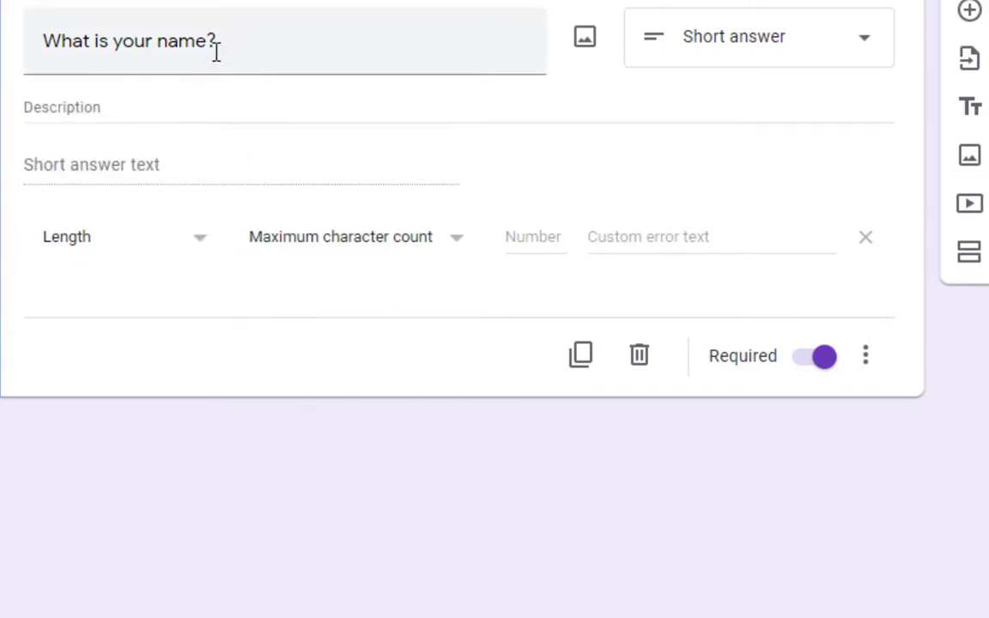
Replace the question text "What is your name?" with "What is your Gmail Address?".
{"action": "triple_click", "coordinate": [175, 48]}
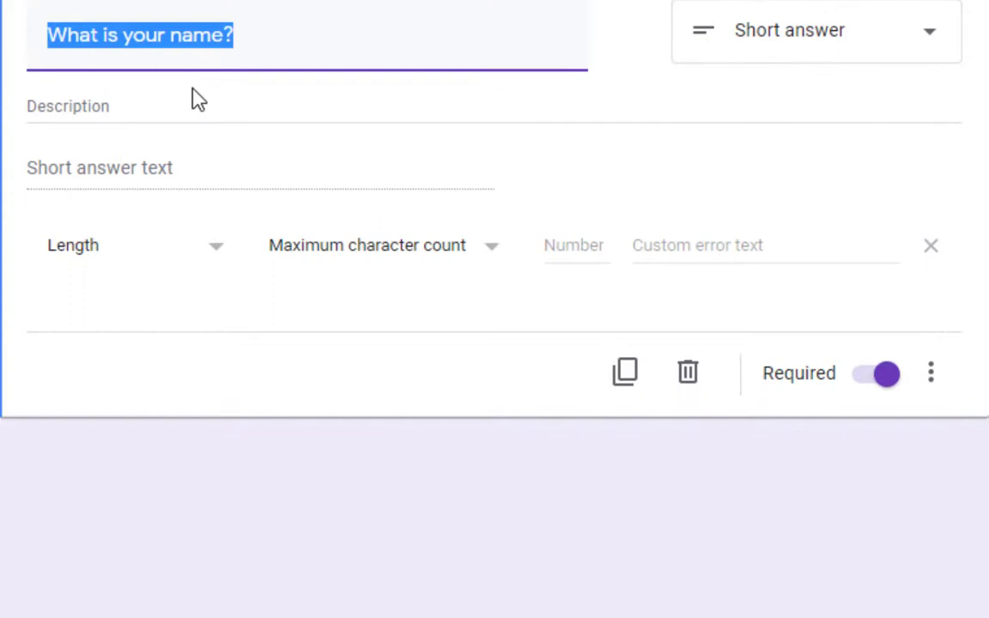
{"action": "type", "text": "What "}
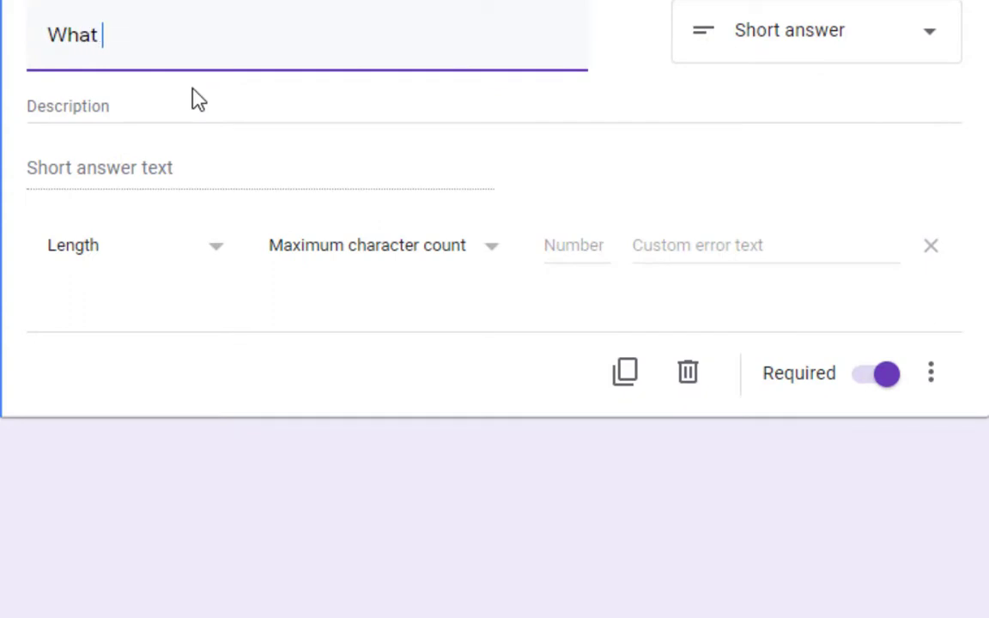
{"action": "type", "text": "is your Gmail Address'"}
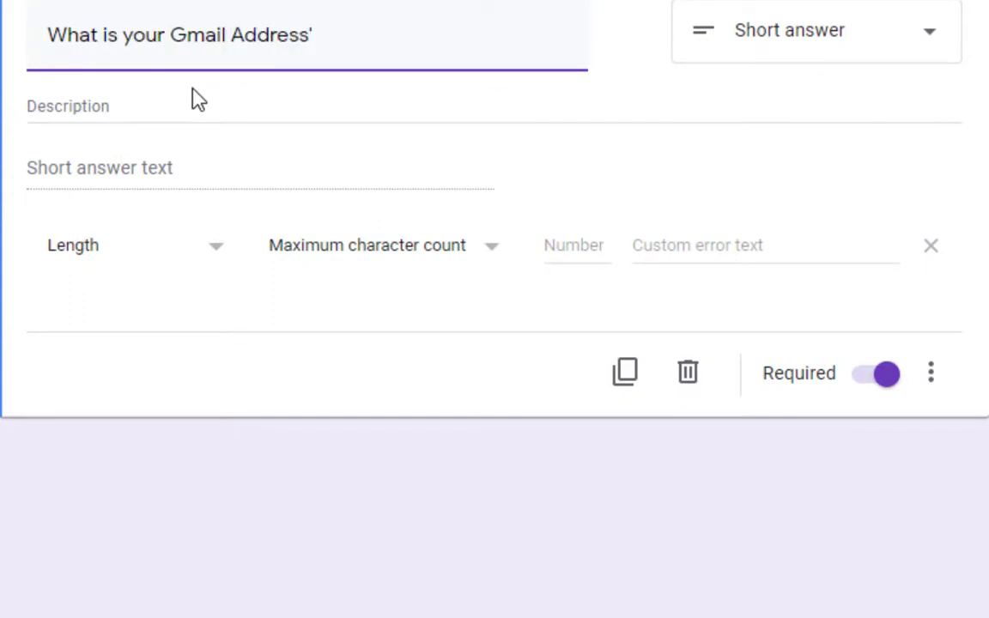
{"action": "key", "text": "BackSpace"}
{"action": "type", "text": "?"}
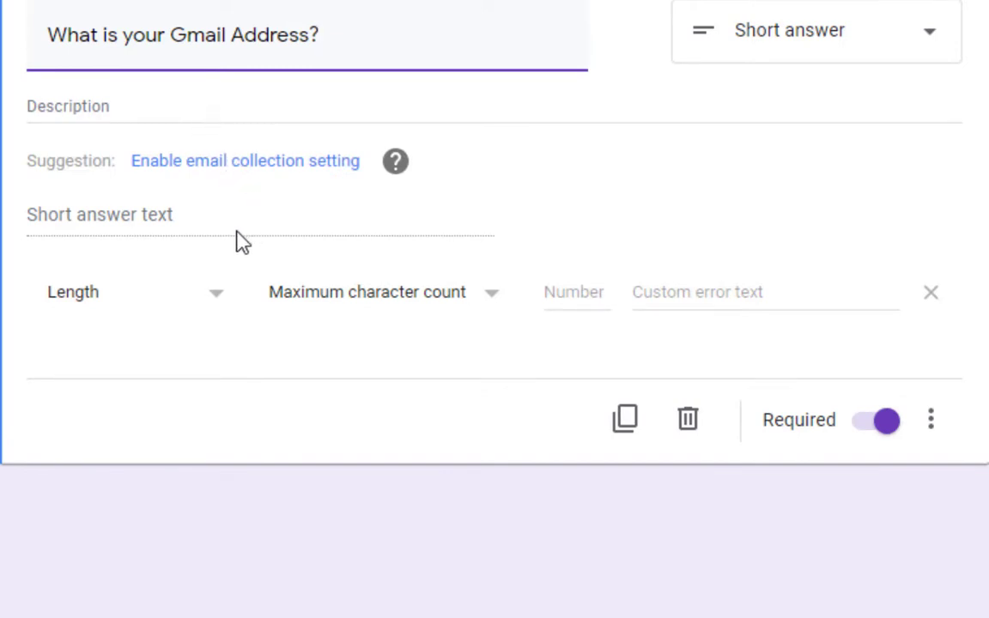
{"action": "left_click", "coordinate": [180, 300]}
{"action": "left_click", "coordinate": [191, 247]}
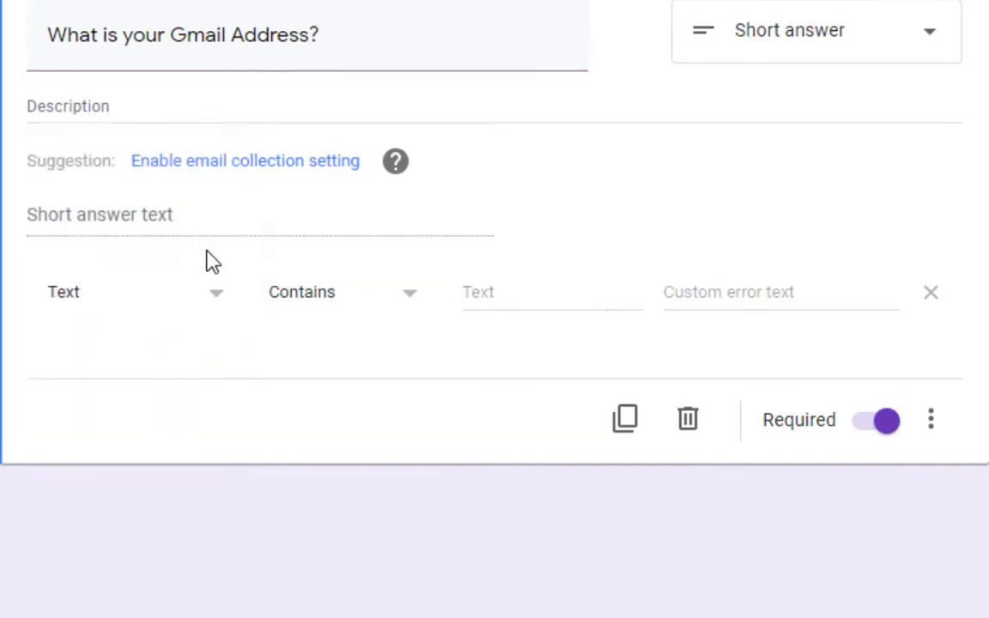
{"action": "left_click", "coordinate": [375, 310]}
{"action": "left_click", "coordinate": [375, 311]}
{"action": "left_click", "coordinate": [375, 311]}
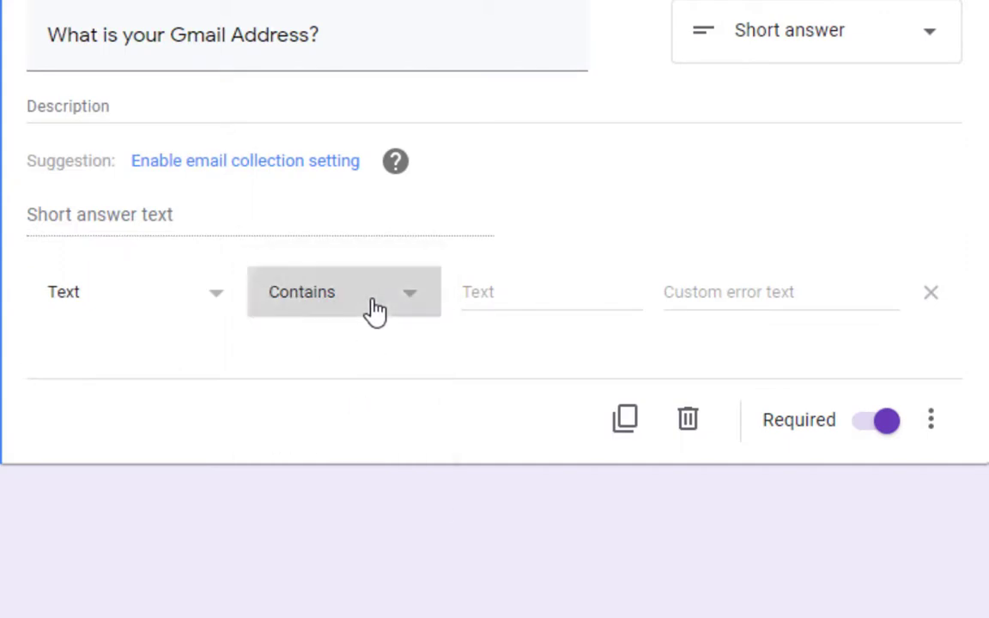
{"action": "left_click", "coordinate": [376, 311]}
{"action": "left_click", "coordinate": [507, 291]}
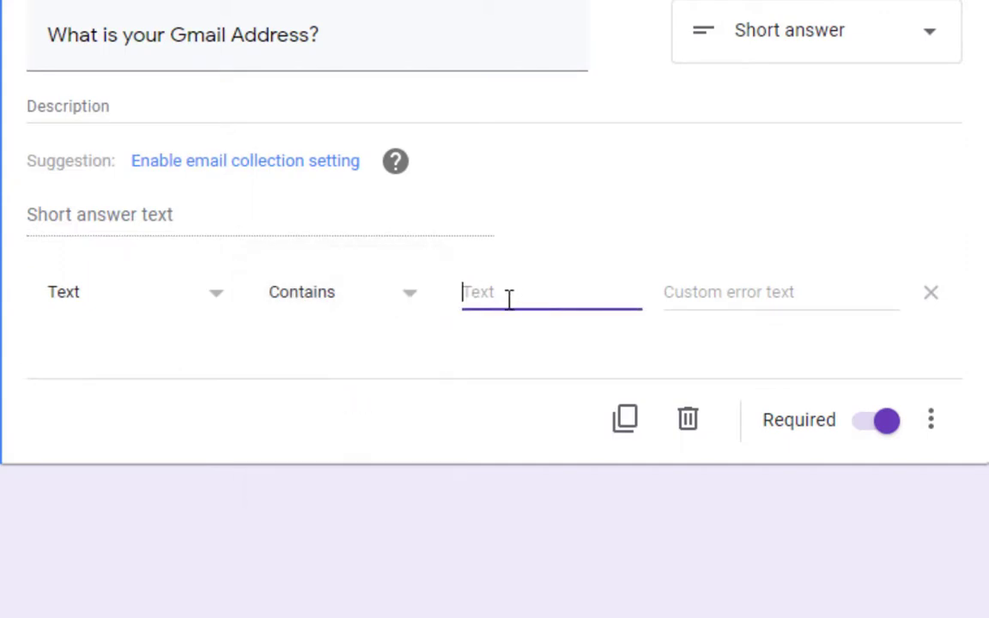
{"action": "type", "text": "@gmail.com"}
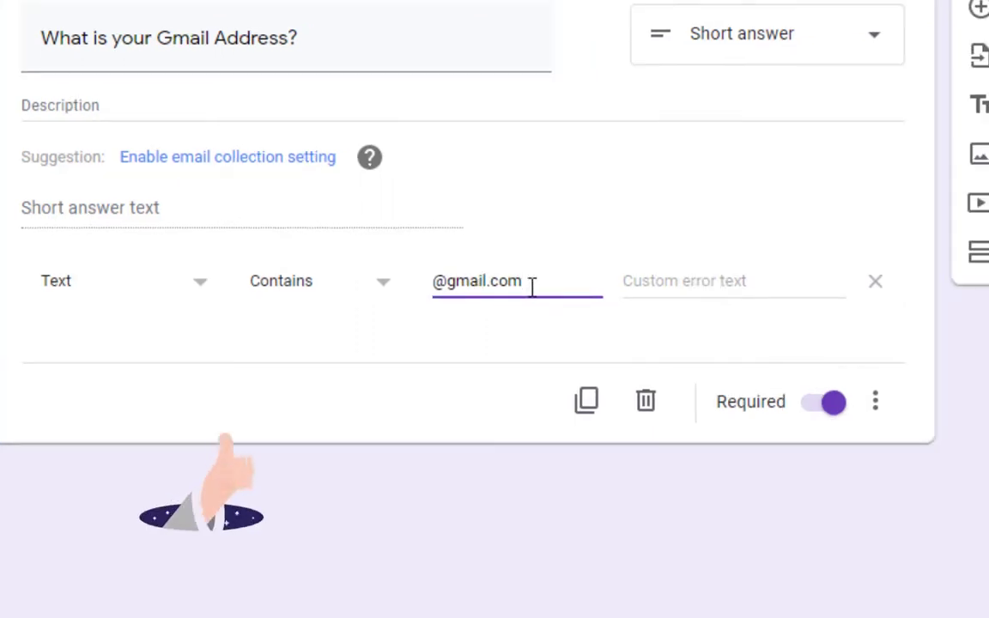
Enter "Try Again!" as the custom error text of the Gmail question's validation.
{"action": "left_click", "coordinate": [662, 281]}
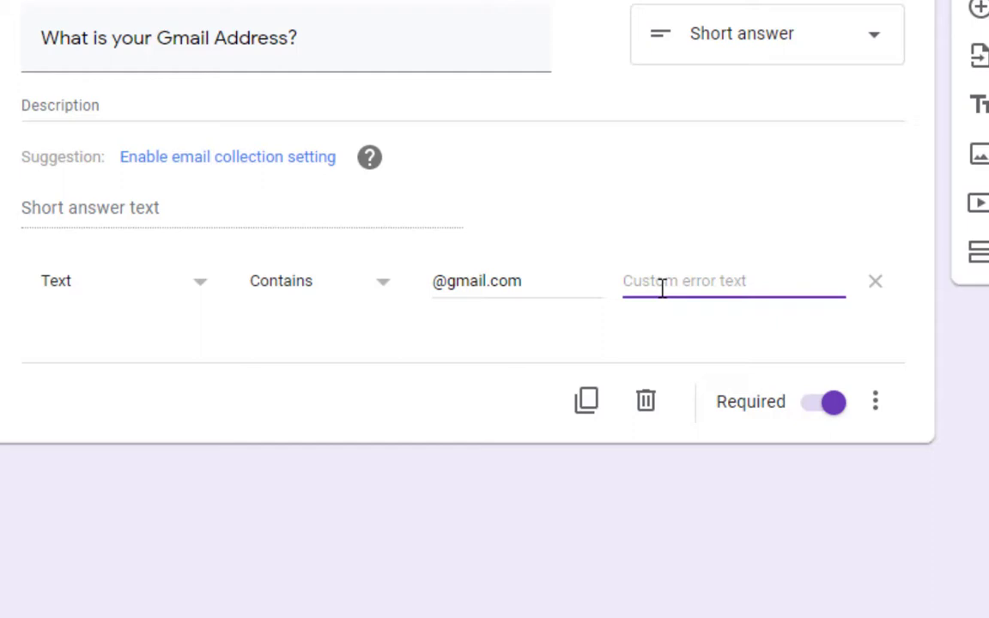
{"action": "type", "text": "Not a valid "}
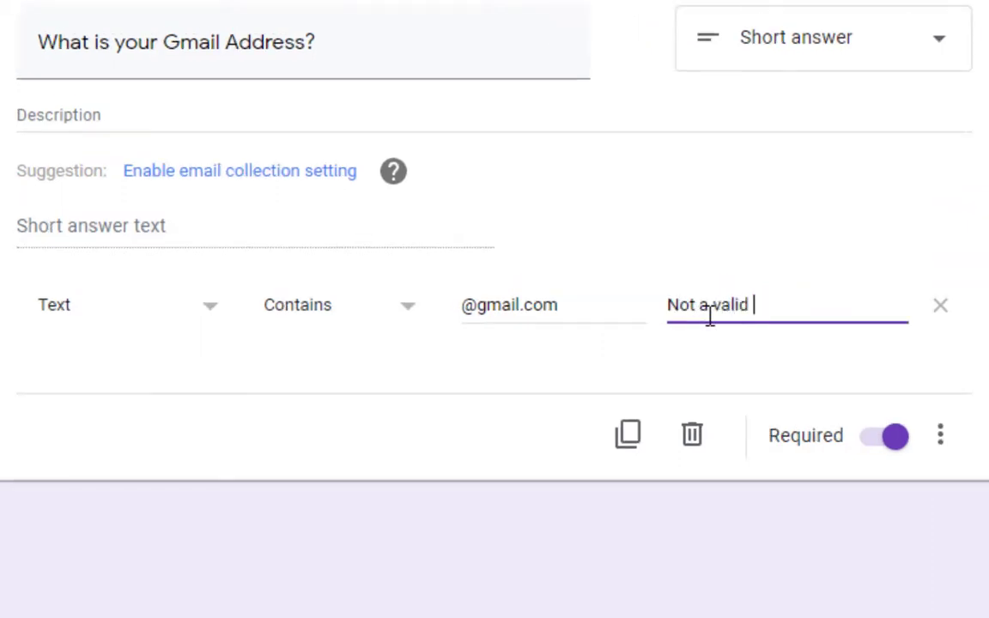
{"action": "type", "text": "Gmail Add"}
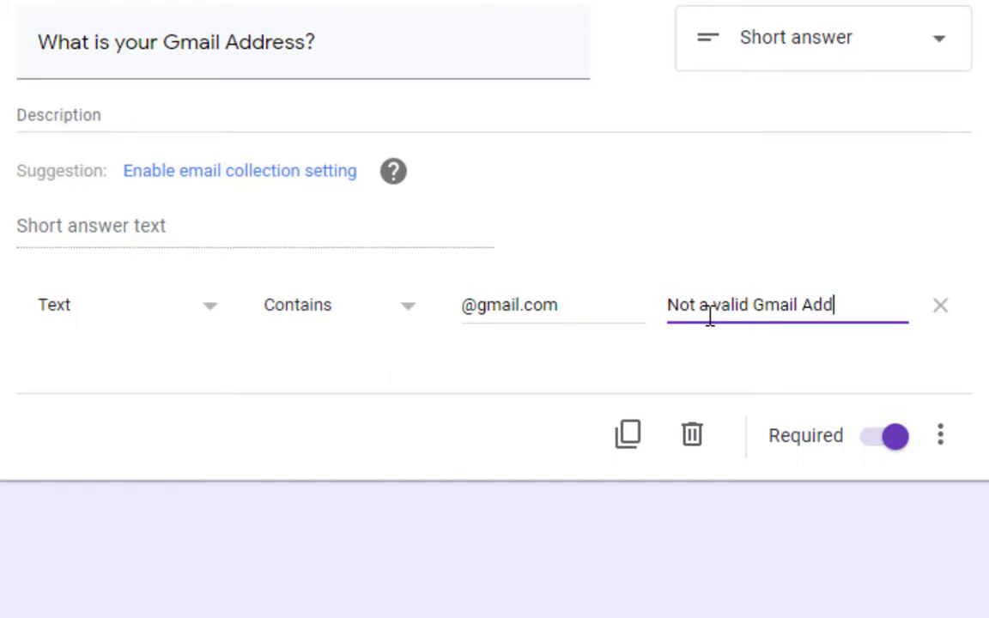
{"action": "type", "text": "ress"}
{"action": "key", "text": "BackSpace"}
{"action": "key", "text": "BackSpace"}
{"action": "key", "text": "BackSpace"}
{"action": "key", "text": "BackSpace"}
{"action": "key", "text": "BackSpace"}
{"action": "key", "text": "BackSpace"}
{"action": "key", "text": "BackSpace"}
{"action": "key", "text": "BackSpace"}
{"action": "key", "text": "BackSpace"}
{"action": "key", "text": "BackSpace"}
{"action": "key", "text": "BackSpace"}
{"action": "key", "text": "BackSpace"}
{"action": "key", "text": "BackSpace"}
{"action": "key", "text": "BackSpace"}
{"action": "key", "text": "BackSpace"}
{"action": "key", "text": "BackSpace"}
{"action": "key", "text": "BackSpace"}
{"action": "key", "text": "BackSpace"}
{"action": "key", "text": "BackSpace"}
{"action": "key", "text": "BackSpace"}
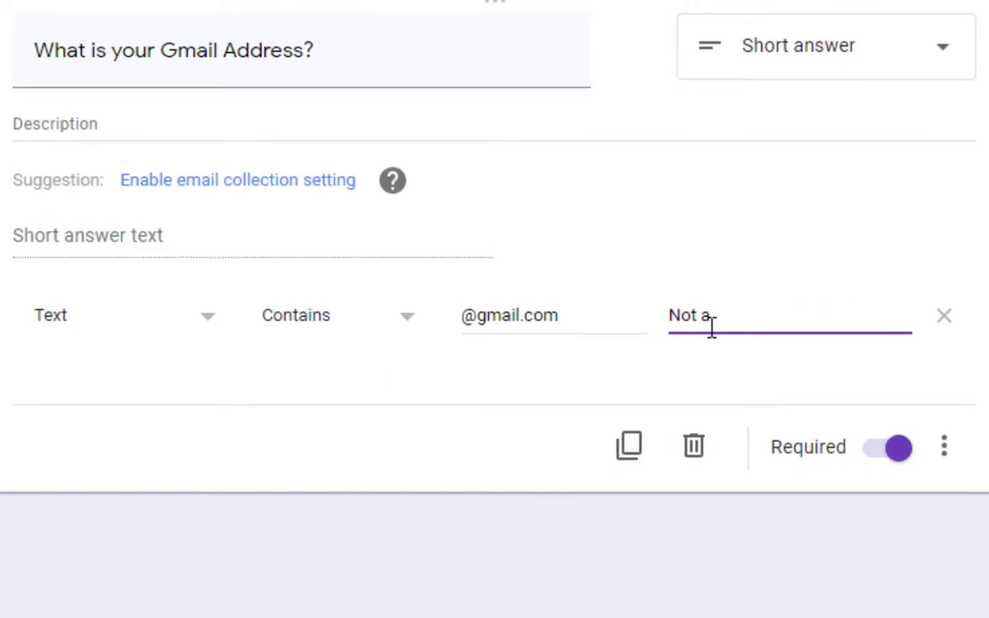
{"action": "key", "text": "BackSpace"}
{"action": "key", "text": "BackSpace"}
{"action": "key", "text": "BackSpace"}
{"action": "key", "text": "BackSpace"}
{"action": "key", "text": "BackSpace"}
{"action": "type", "text": "Try Again!"}
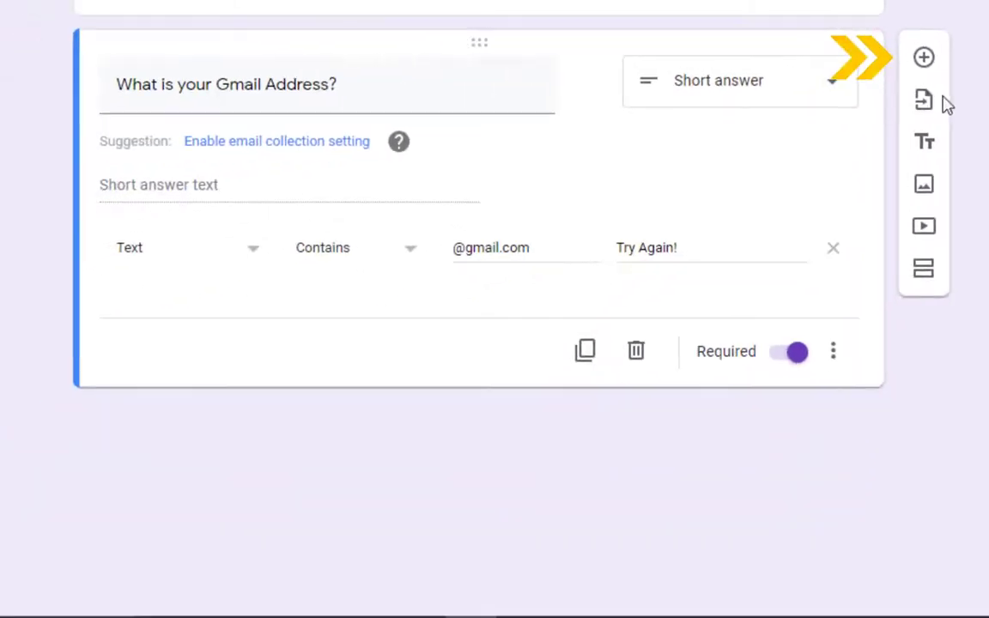
Add a new question below the Gmail question and insert the student online class picture from Google Drive after it.
{"action": "left_click", "coordinate": [861, 112]}
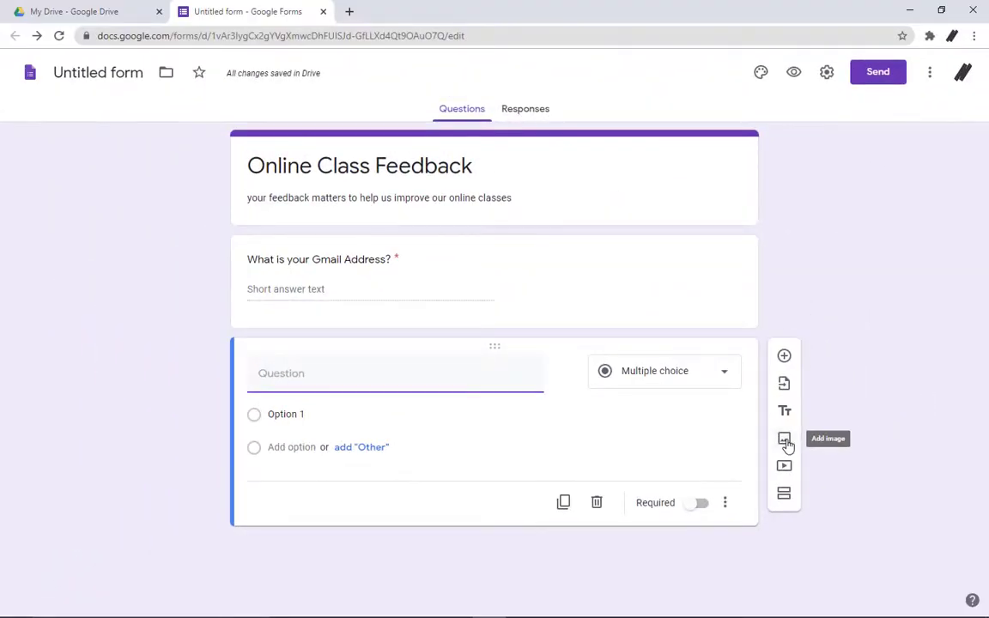
{"action": "left_click", "coordinate": [785, 439]}
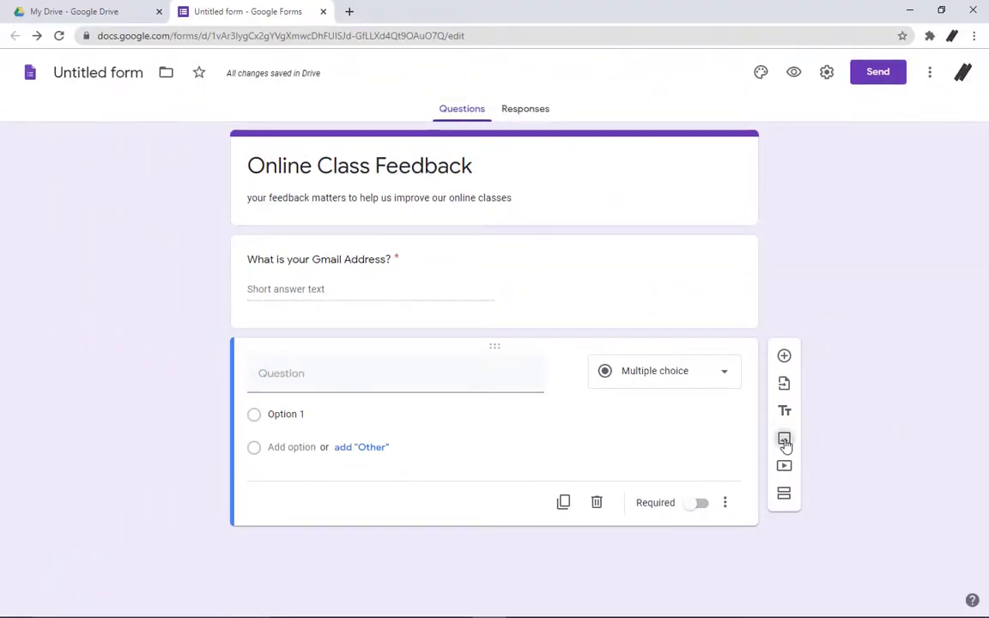
{"action": "left_click", "coordinate": [588, 381]}
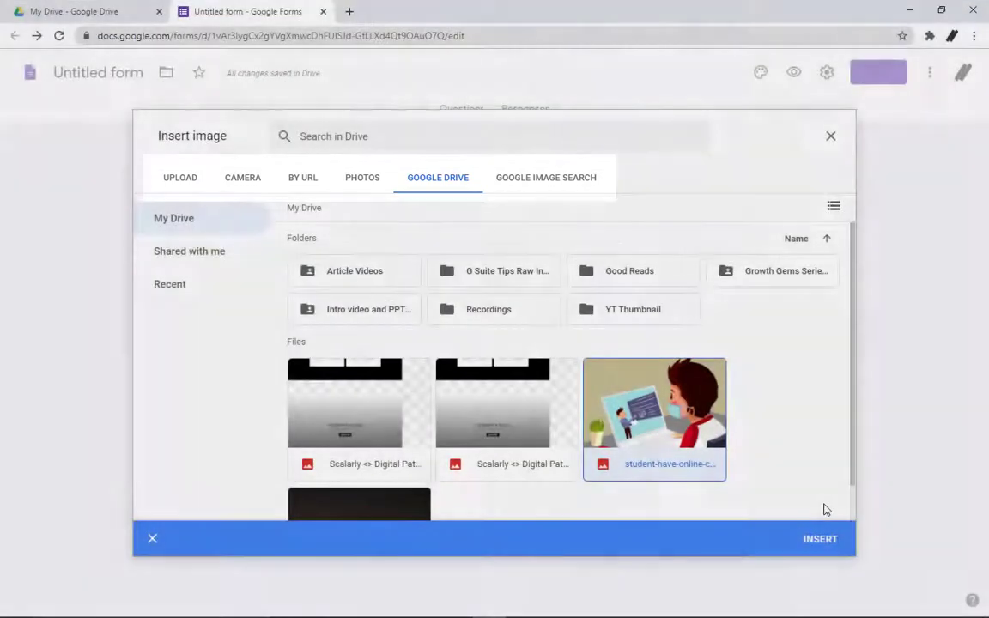
{"action": "left_click", "coordinate": [837, 539]}
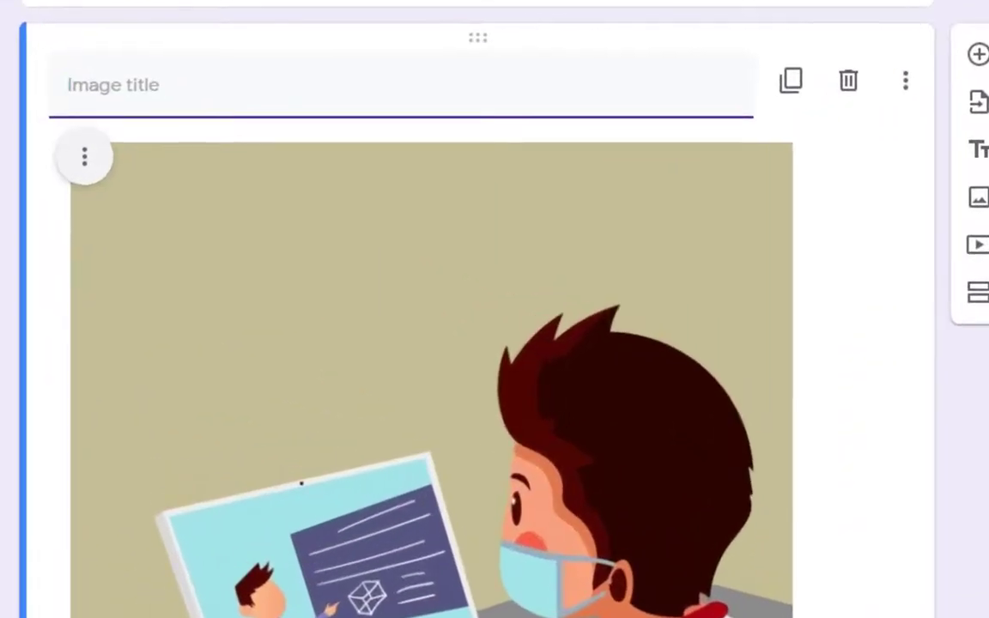
Title the inserted image "Look at the picture closely and write how you can relate to this boy".
{"action": "type", "text": "Look at "}
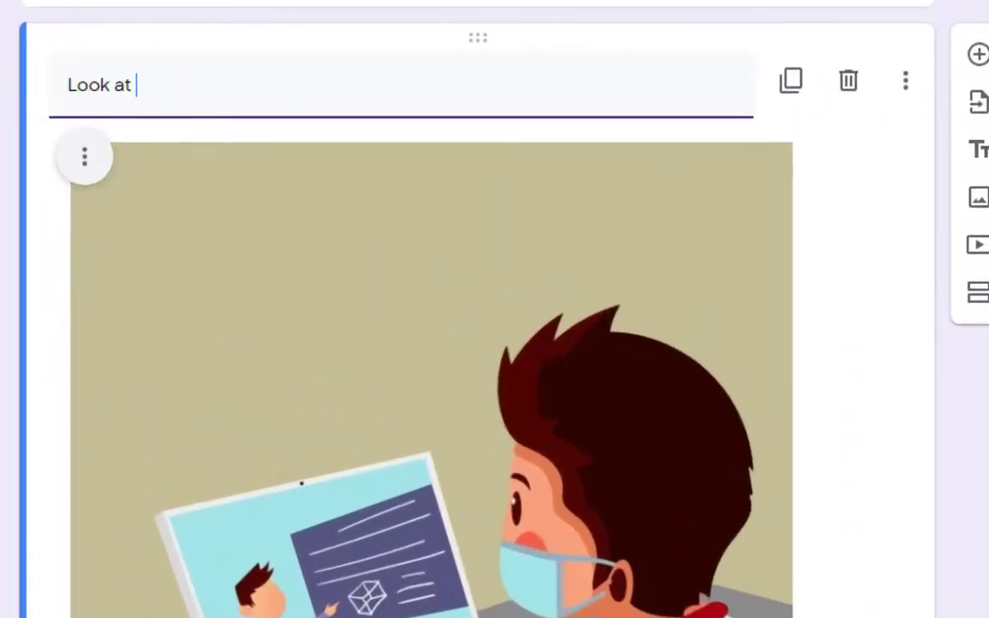
{"action": "type", "text": "thepict"}
{"action": "key", "text": "BackSpace"}
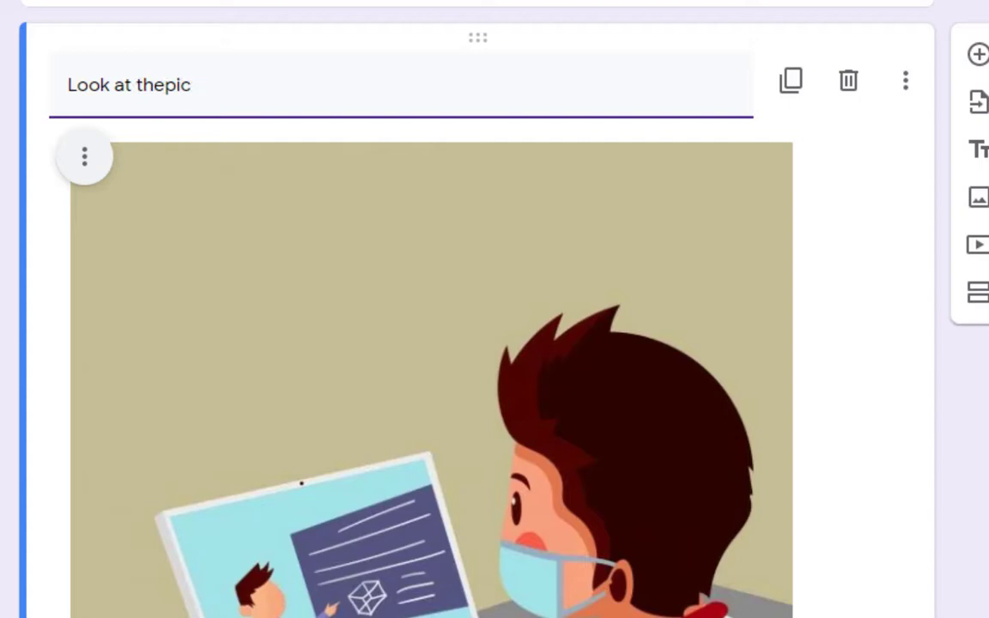
{"action": "key", "text": "BackSpace"}
{"action": "key", "text": "BackSpace"}
{"action": "key", "text": "BackSpace"}
{"action": "type", "text": "picture cl"}
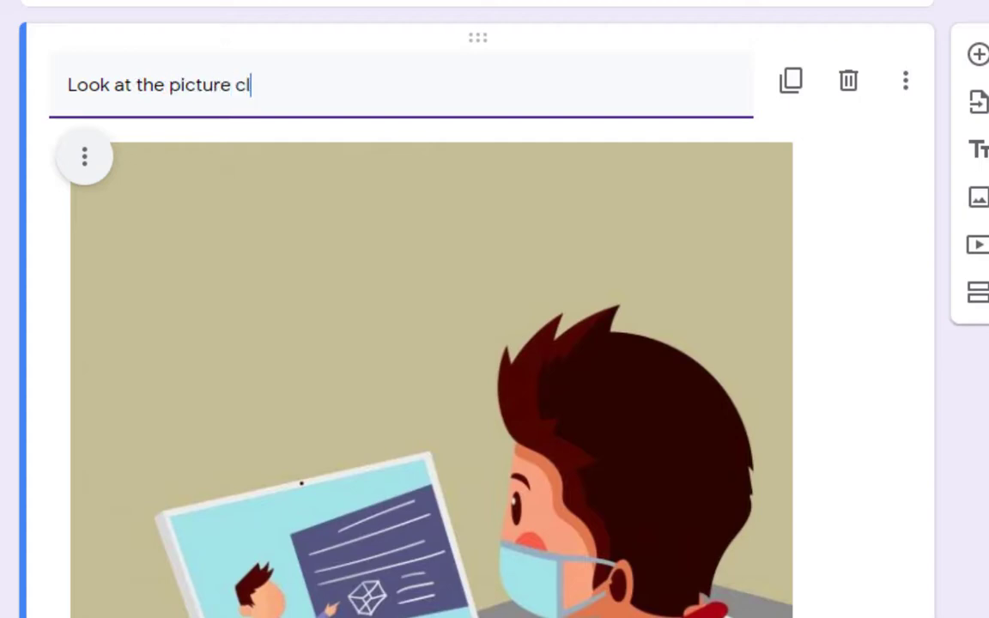
{"action": "type", "text": "osely and write how"}
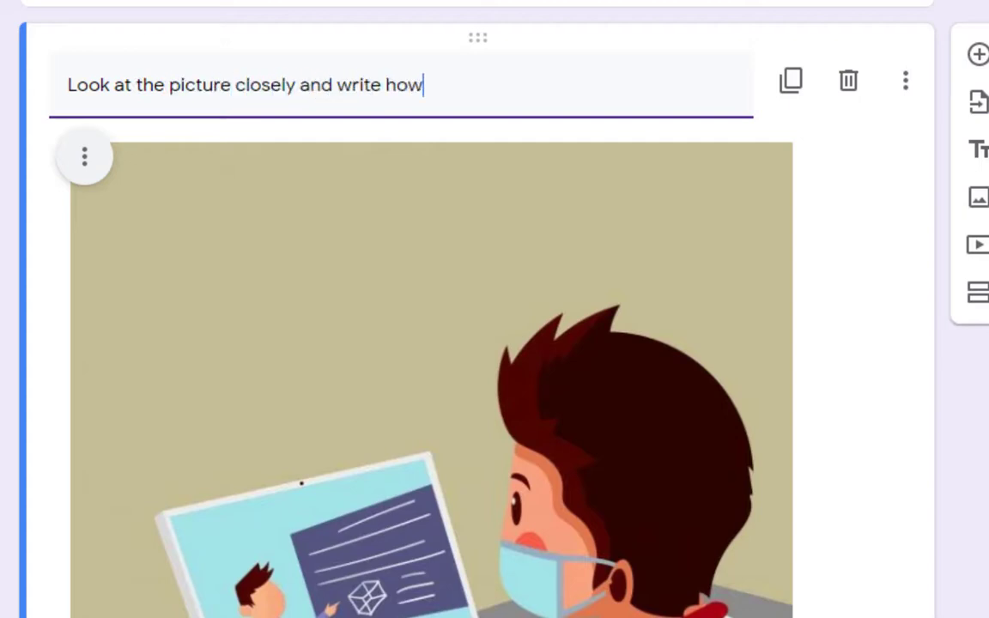
{"action": "type", "text": " you can relate to th"}
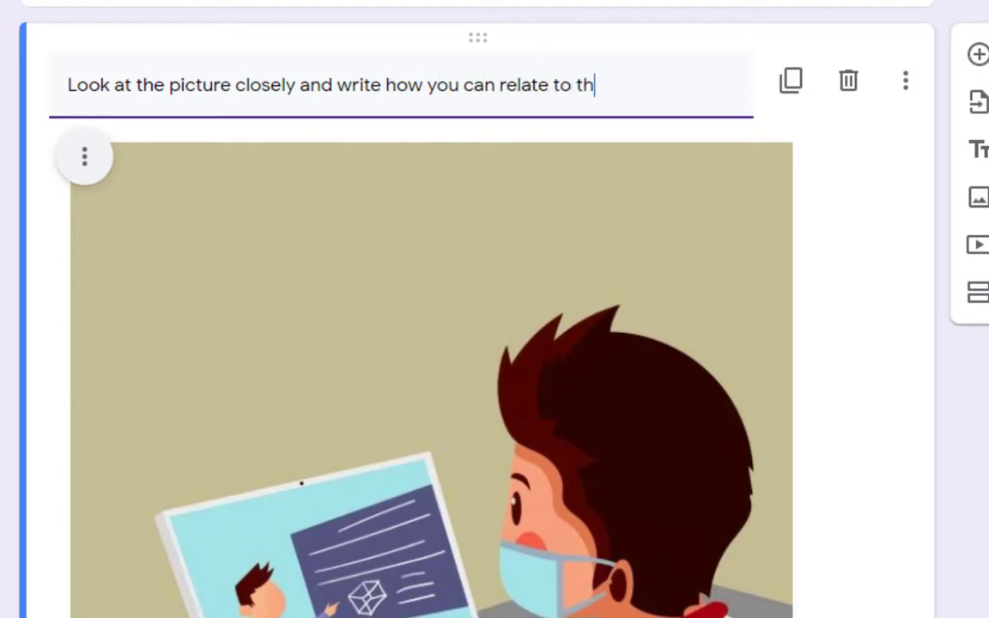
{"action": "type", "text": "is boy"}
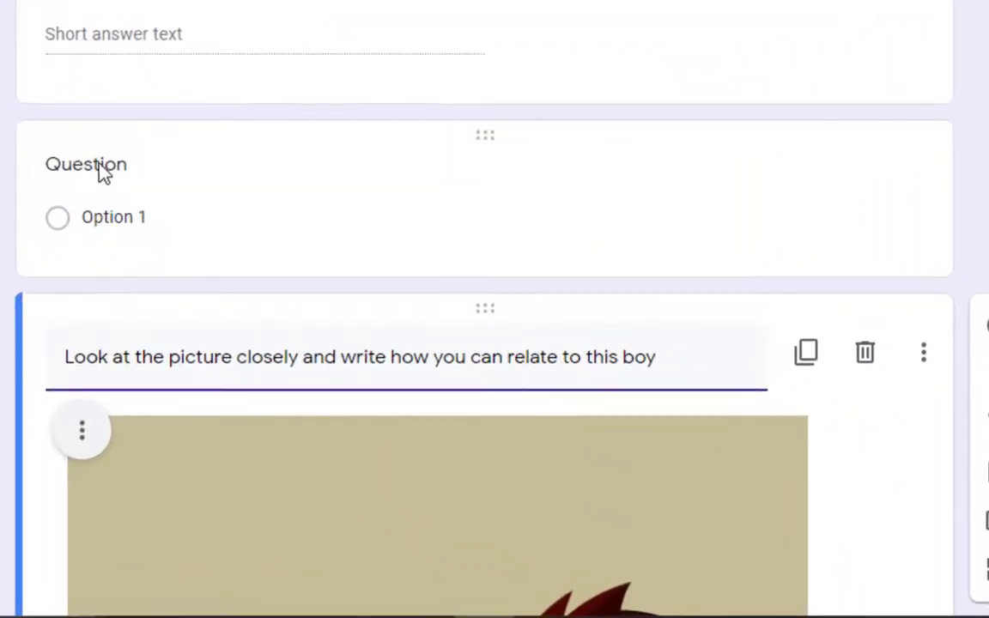
Enter "How did you feel about your last online class?" as the text of the blank multiple choice question.
{"action": "left_click", "coordinate": [272, 365]}
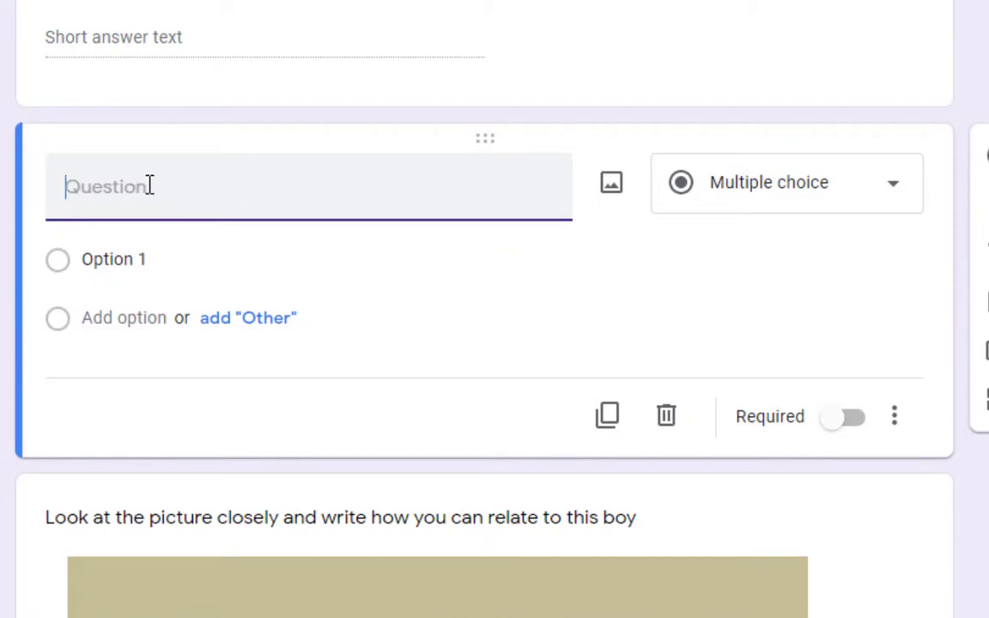
{"action": "type", "text": "How did you fe"}
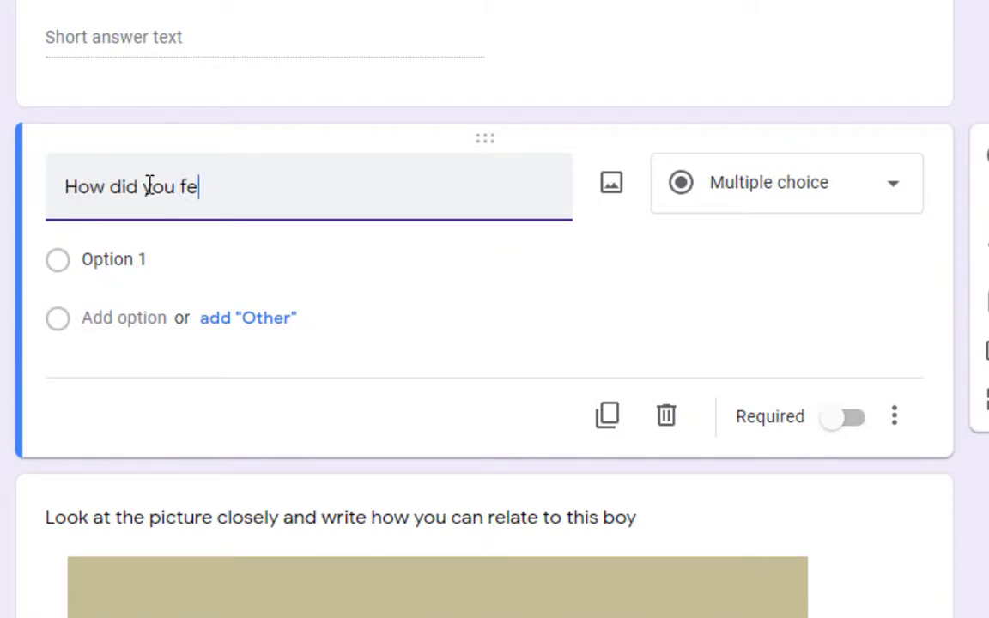
{"action": "type", "text": "el about y"}
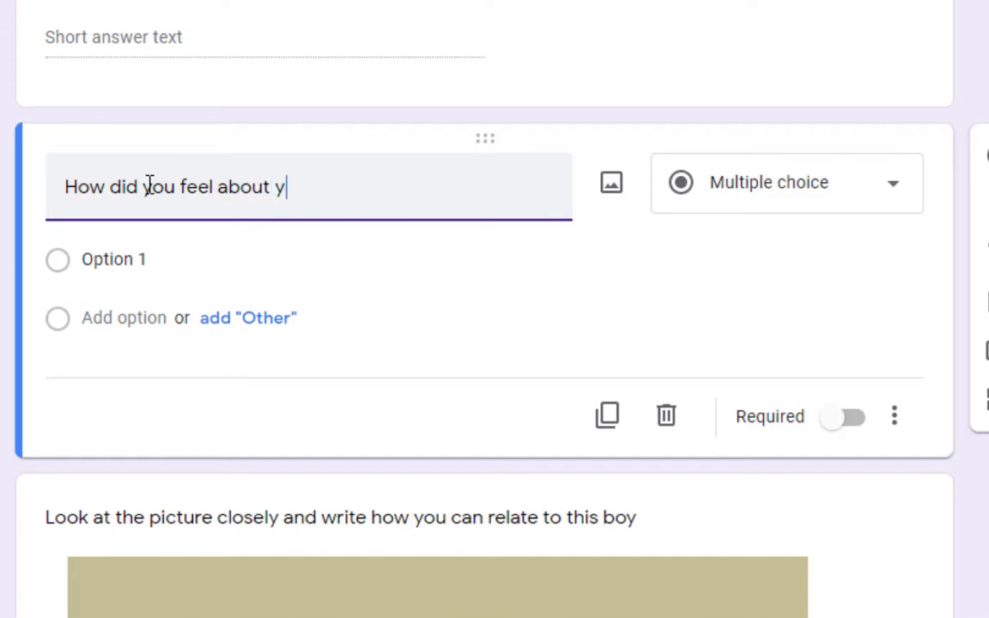
{"action": "type", "text": "our last onl"}
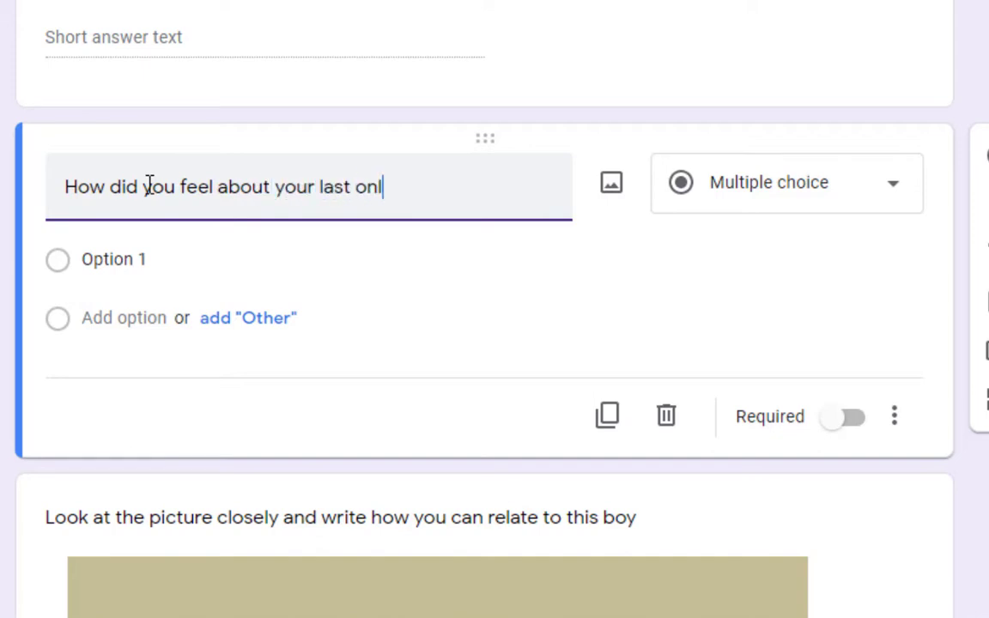
{"action": "type", "text": "ine class?"}
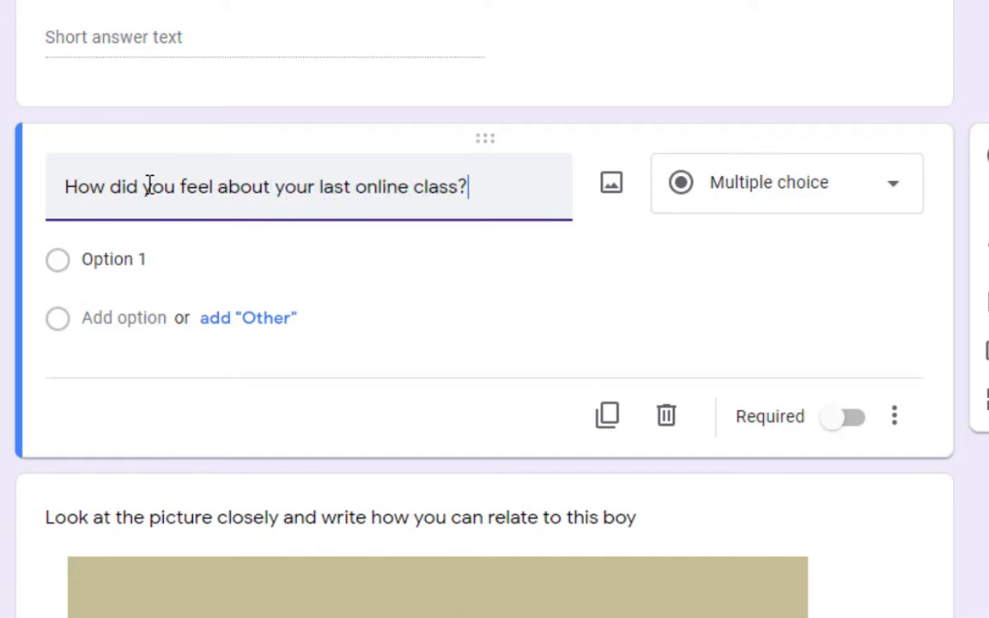
Enter "It was nice, new experience!" as the first option of the online class question.
{"action": "left_click", "coordinate": [166, 256]}
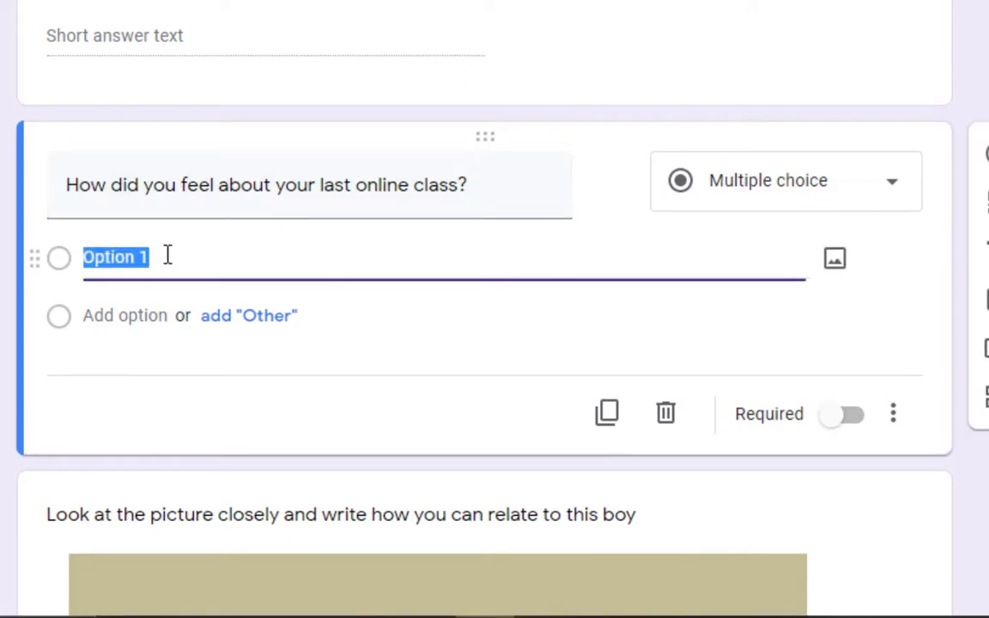
{"action": "type", "text": "It was n"}
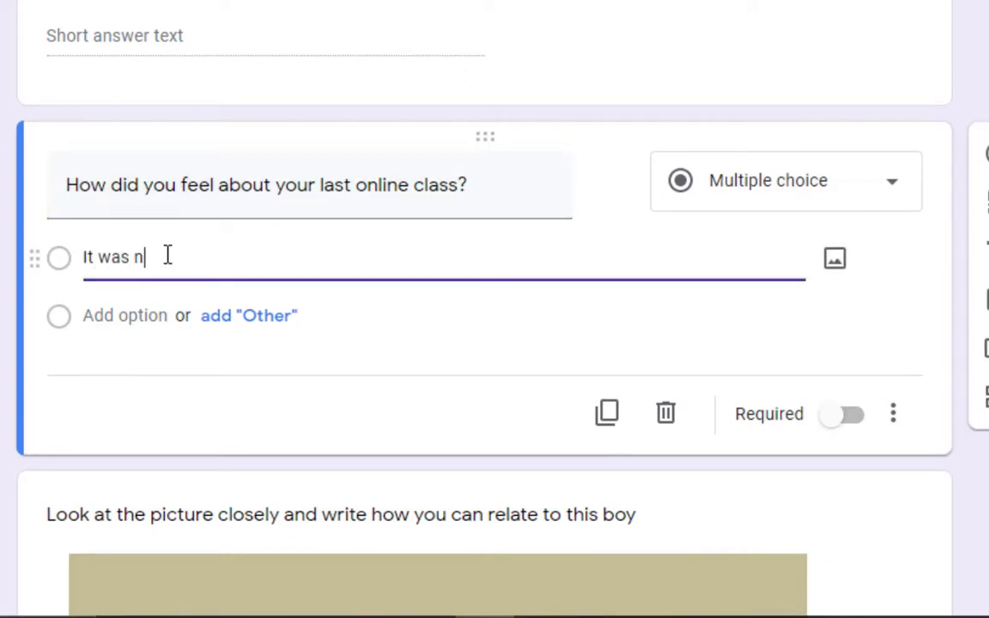
{"action": "type", "text": "ice new experience!"}
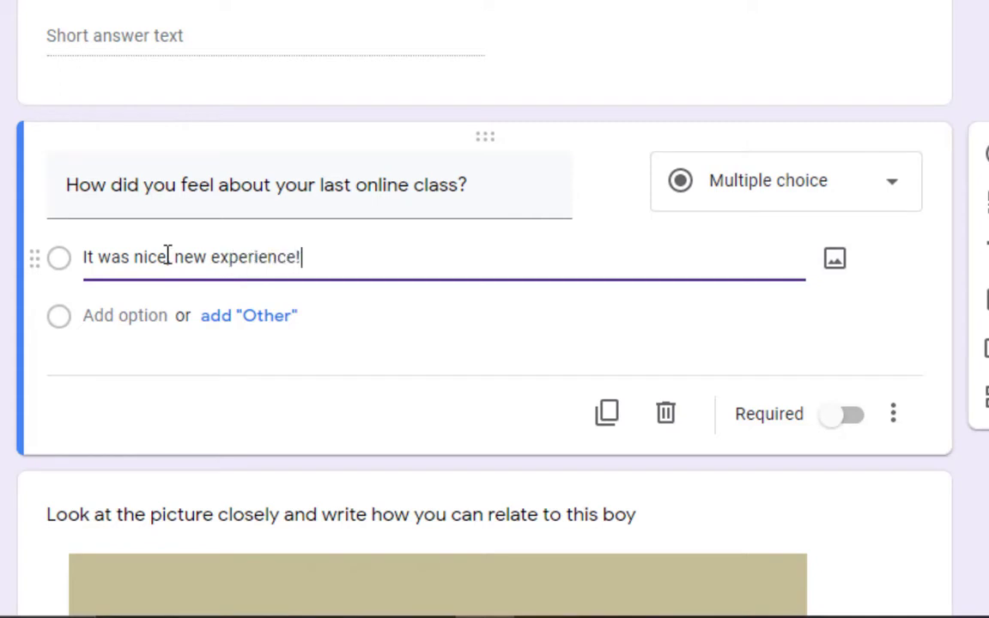
{"action": "left_click", "coordinate": [168, 255]}
{"action": "type", "text": ","}
Add the options "Totally enjoying!" and "So-so" plus an "Other" choice to the online class question.
{"action": "left_click", "coordinate": [117, 317]}
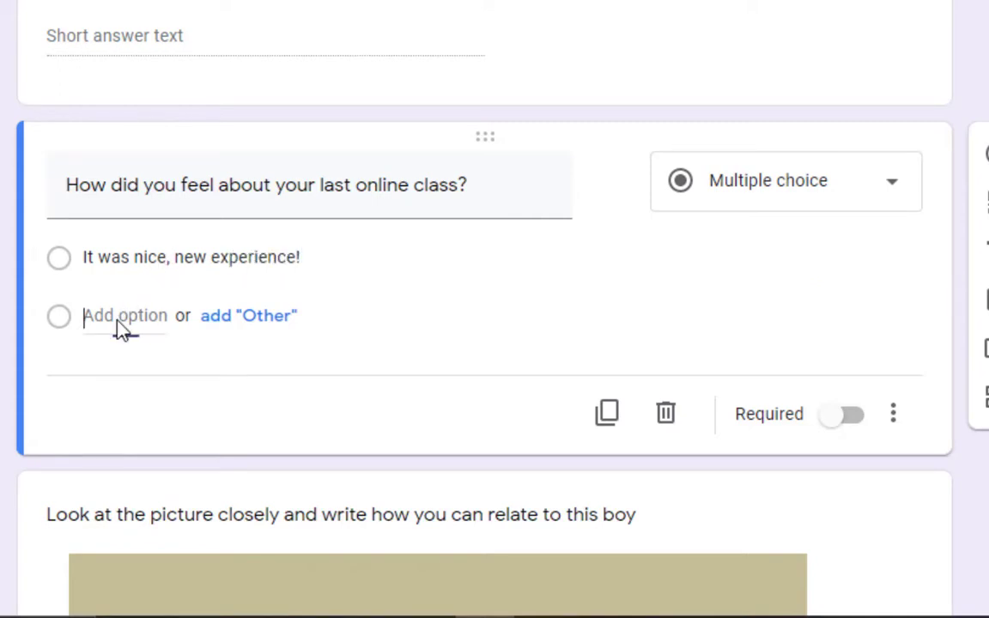
{"action": "type", "text": "Totally "}
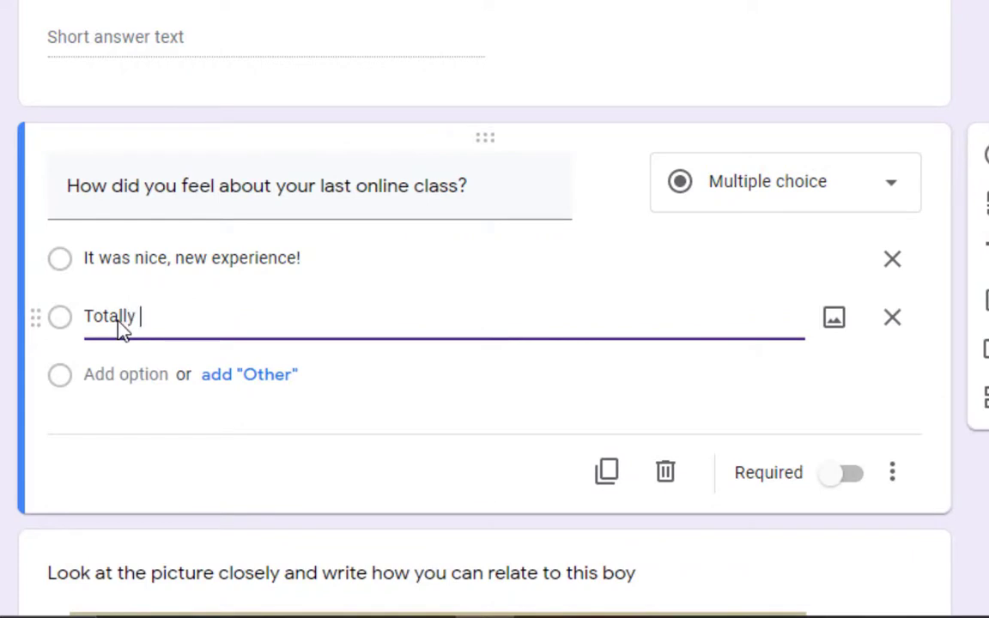
{"action": "type", "text": "enjoying!"}
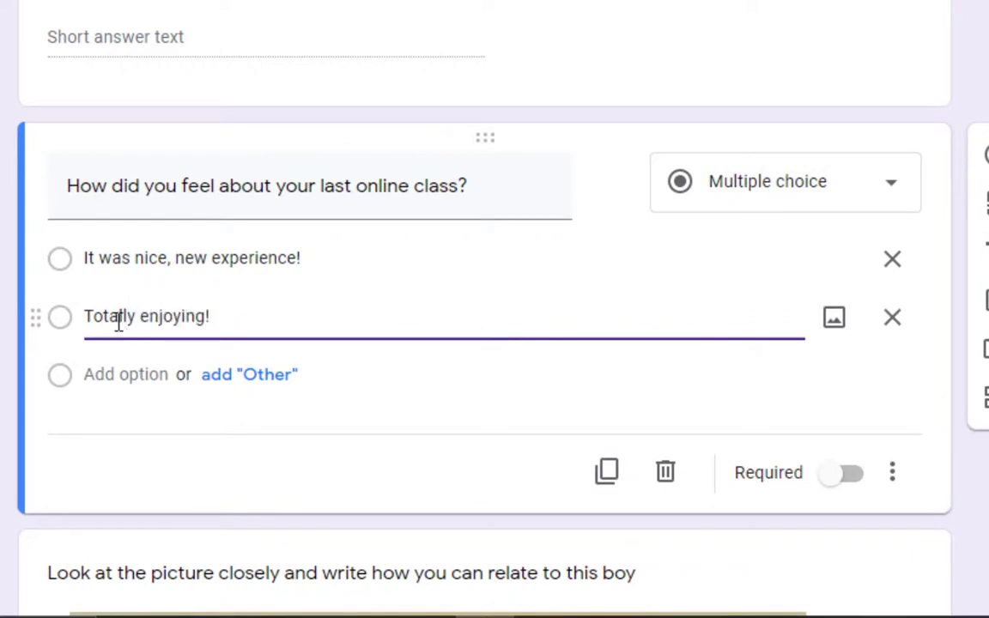
{"action": "left_click", "coordinate": [145, 374]}
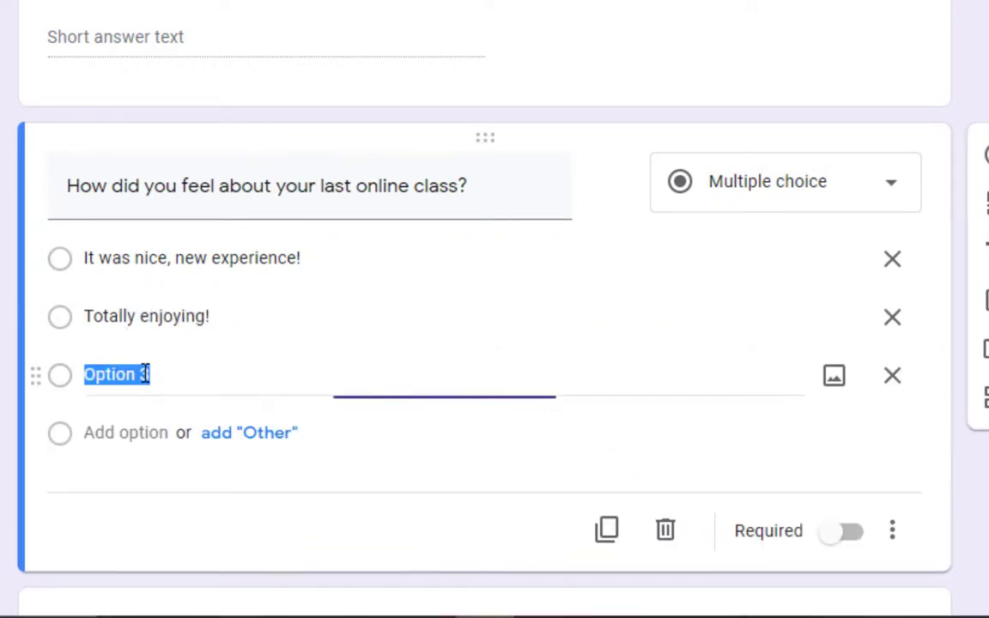
{"action": "type", "text": "So-so"}
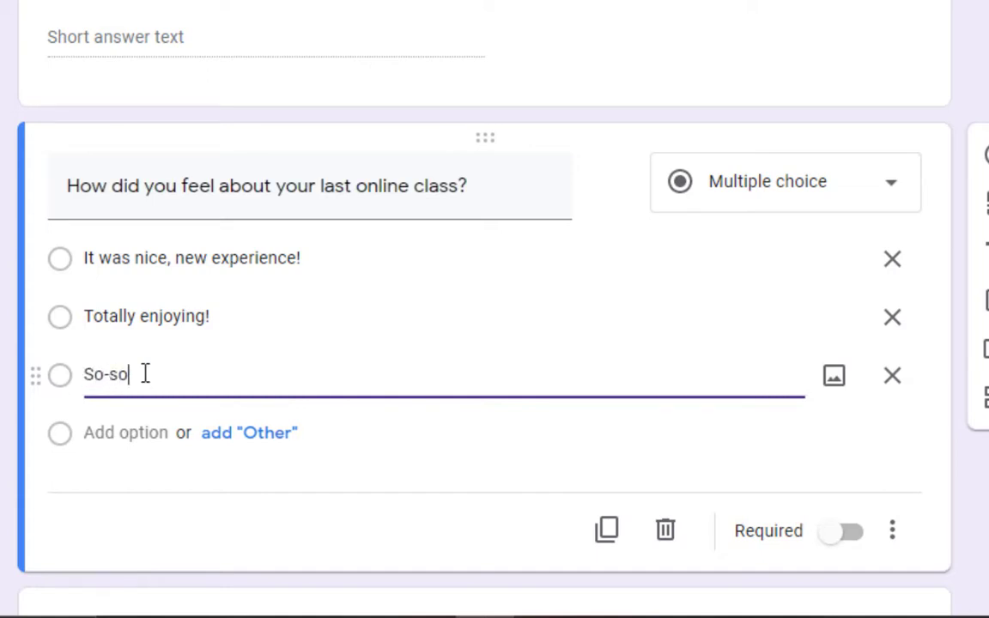
{"action": "left_click", "coordinate": [269, 437]}
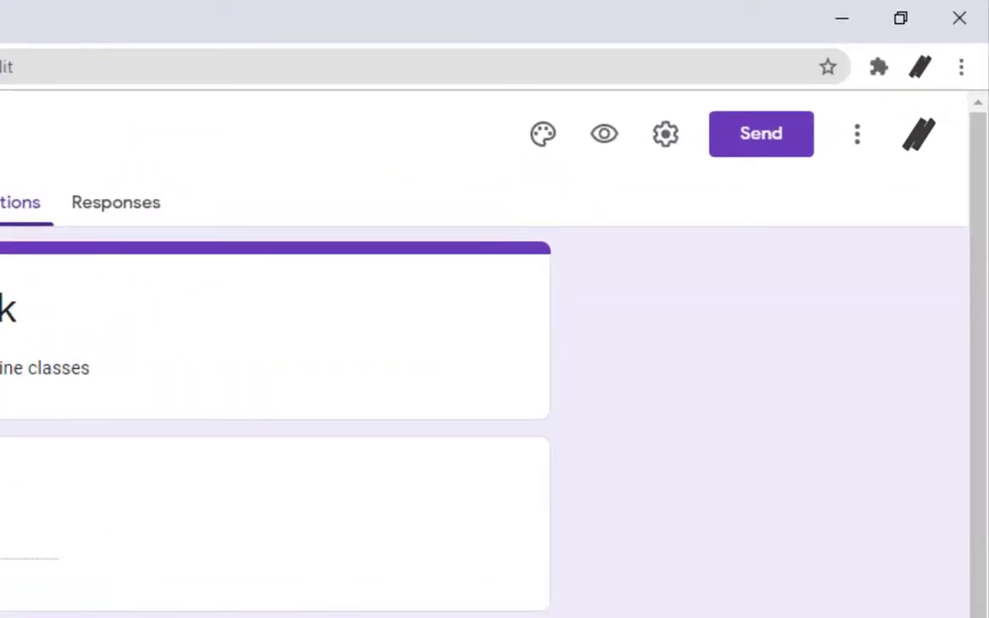
Set the form's theme color to orange-red and its background color to light grey.
{"action": "left_click", "coordinate": [544, 135]}
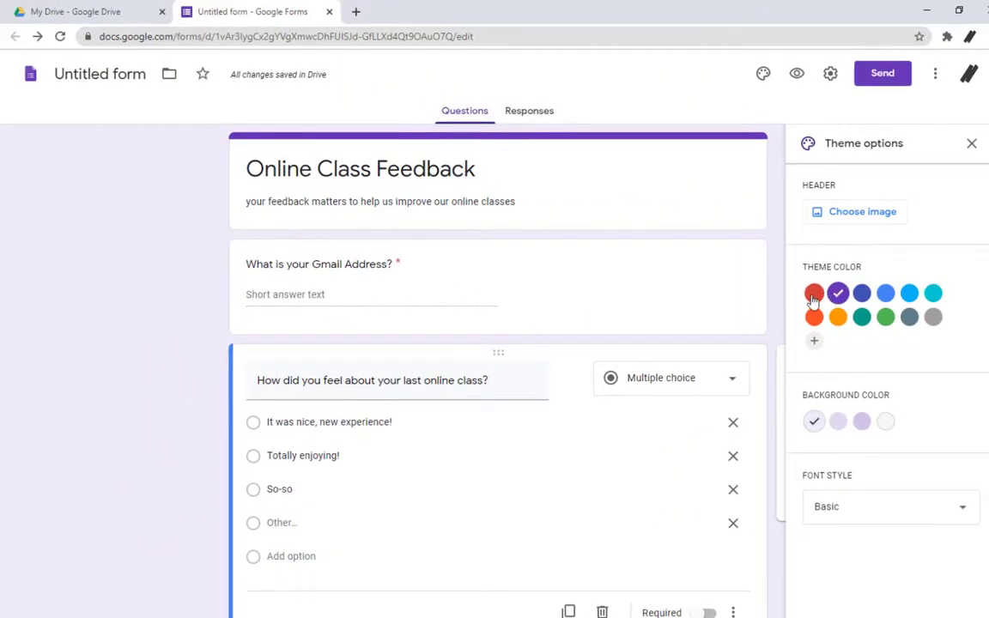
{"action": "left_click", "coordinate": [814, 294]}
{"action": "left_click", "coordinate": [814, 317]}
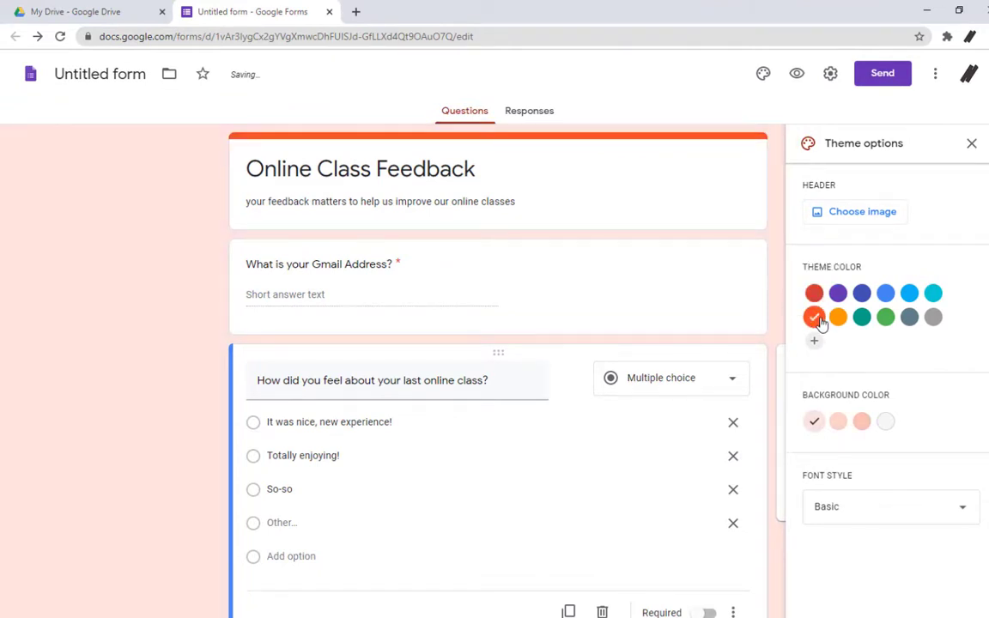
{"action": "left_click", "coordinate": [887, 425]}
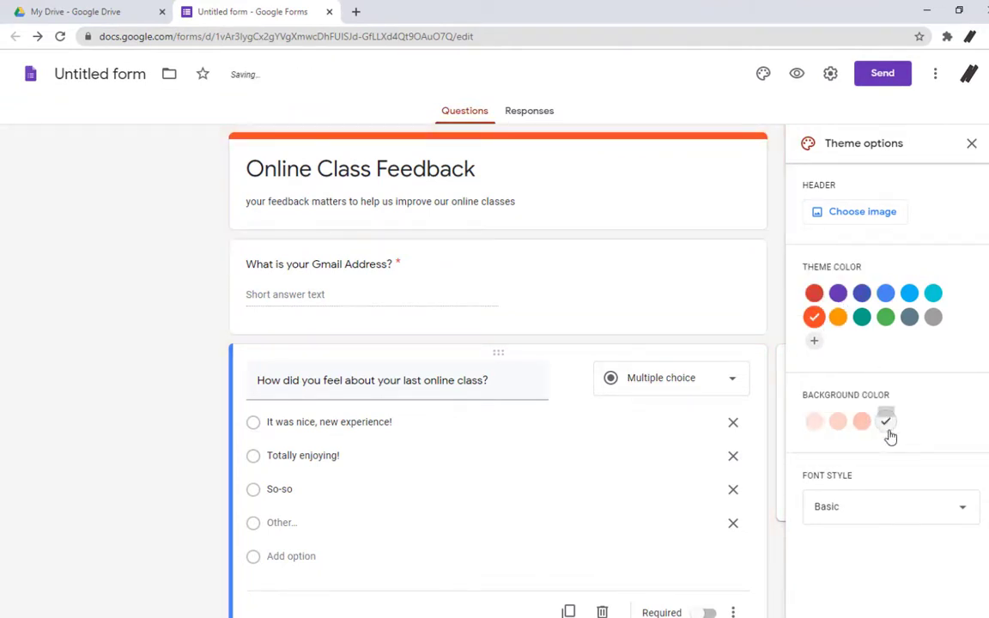
Try the Decorative font style on the form and set it back to Basic.
{"action": "left_click", "coordinate": [884, 510]}
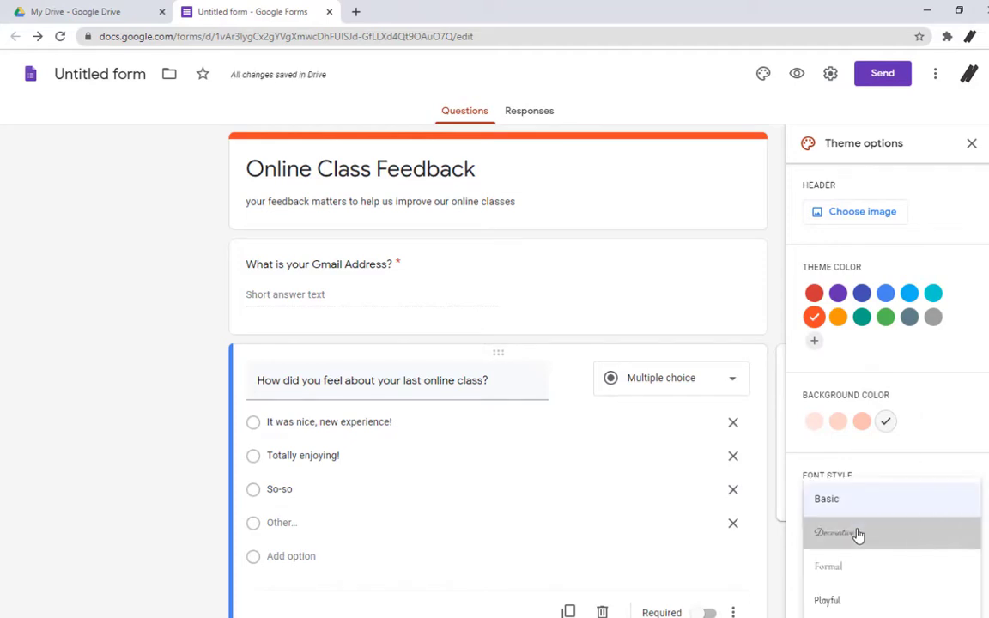
{"action": "left_click", "coordinate": [858, 534]}
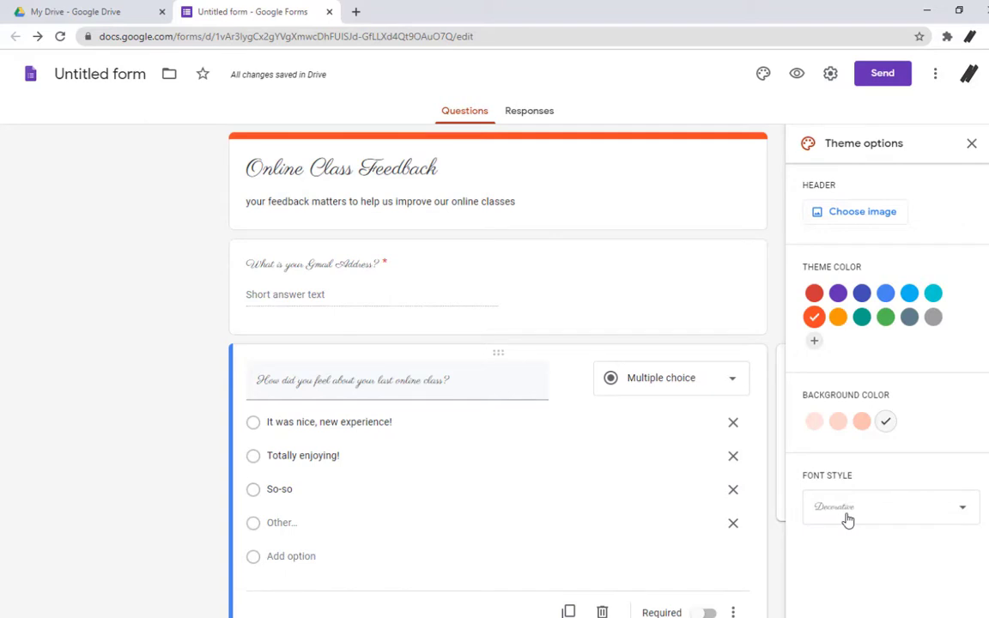
{"action": "left_click", "coordinate": [847, 515]}
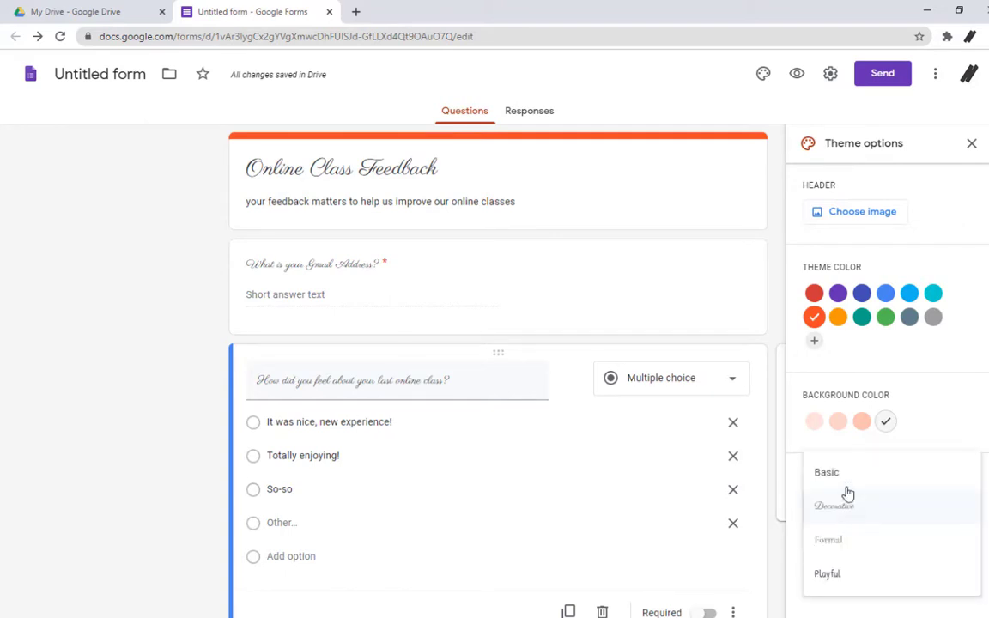
{"action": "left_click", "coordinate": [847, 483]}
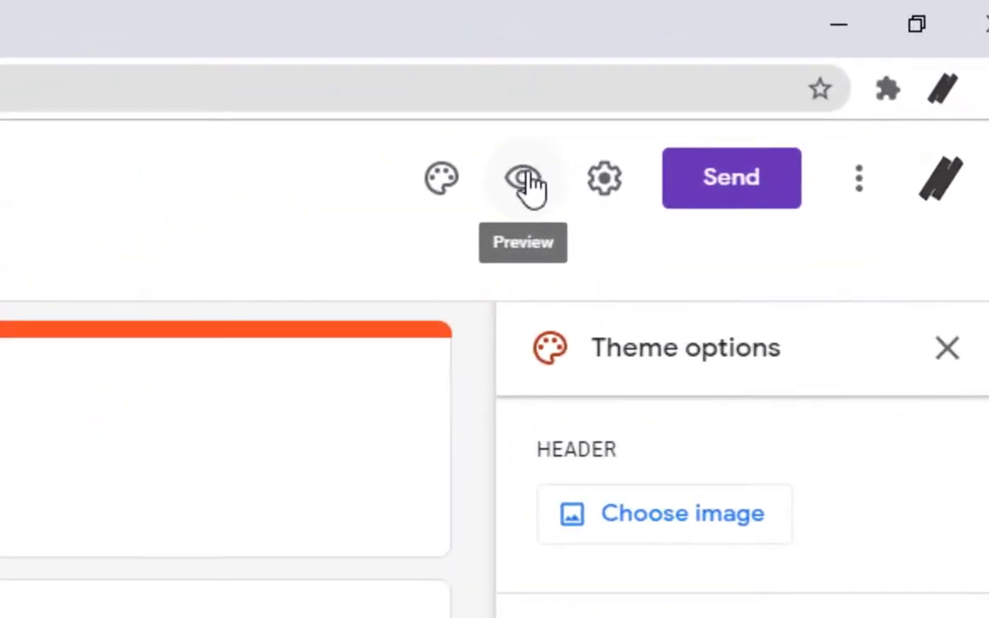
Preview the form, look through its questions and picture, and return to the form editor.
{"action": "left_click", "coordinate": [526, 178]}
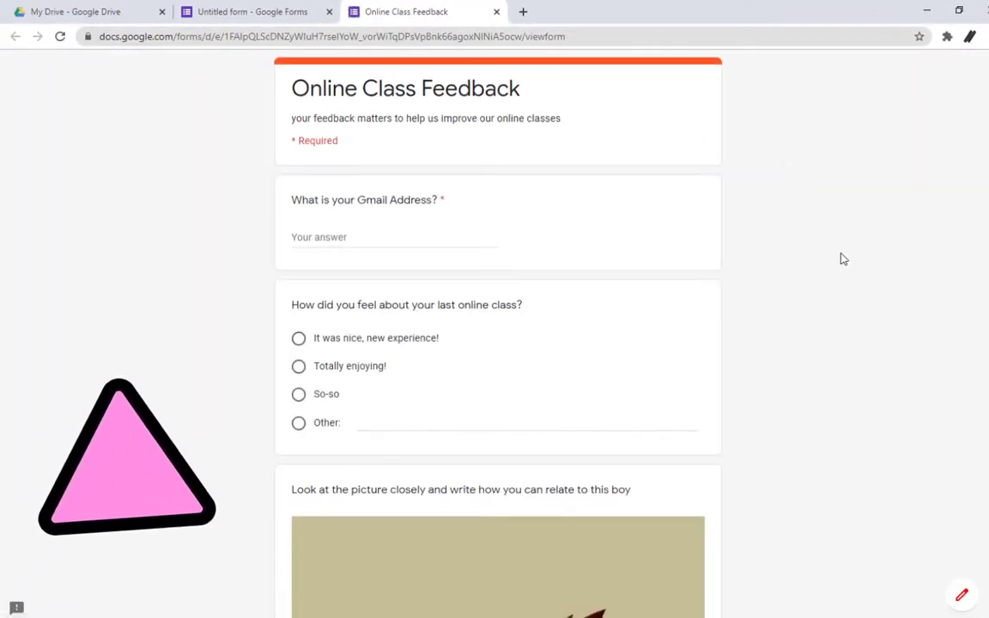
{"action": "scroll", "coordinate": [842, 259], "scroll_direction": "down", "scroll_amount": 3}
{"action": "scroll", "coordinate": [842, 260], "scroll_direction": "down", "scroll_amount": 2}
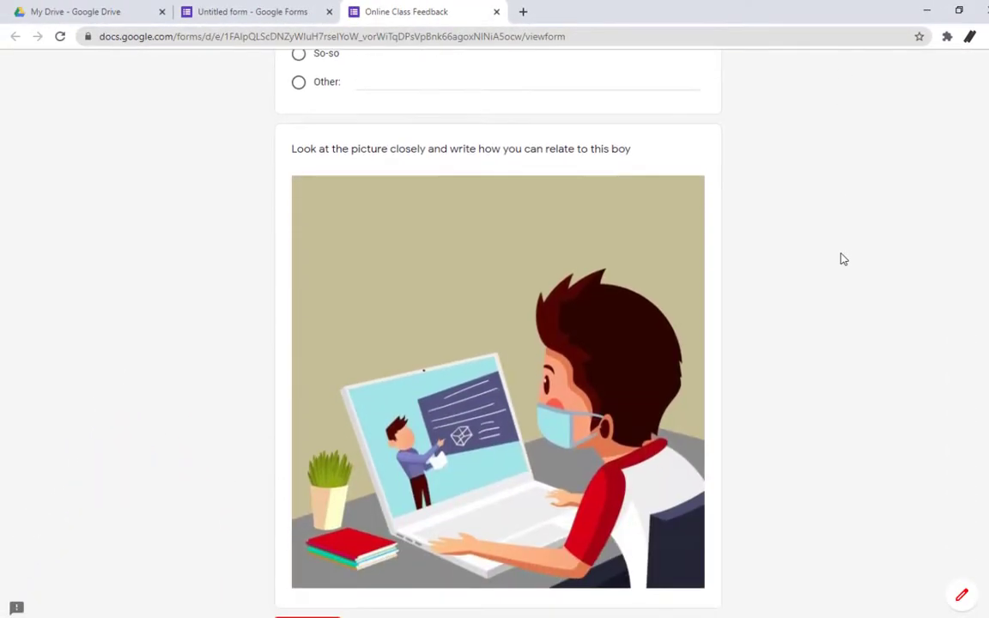
{"action": "scroll", "coordinate": [842, 259], "scroll_direction": "up", "scroll_amount": 4}
{"action": "scroll", "coordinate": [841, 259], "scroll_direction": "up", "scroll_amount": 1}
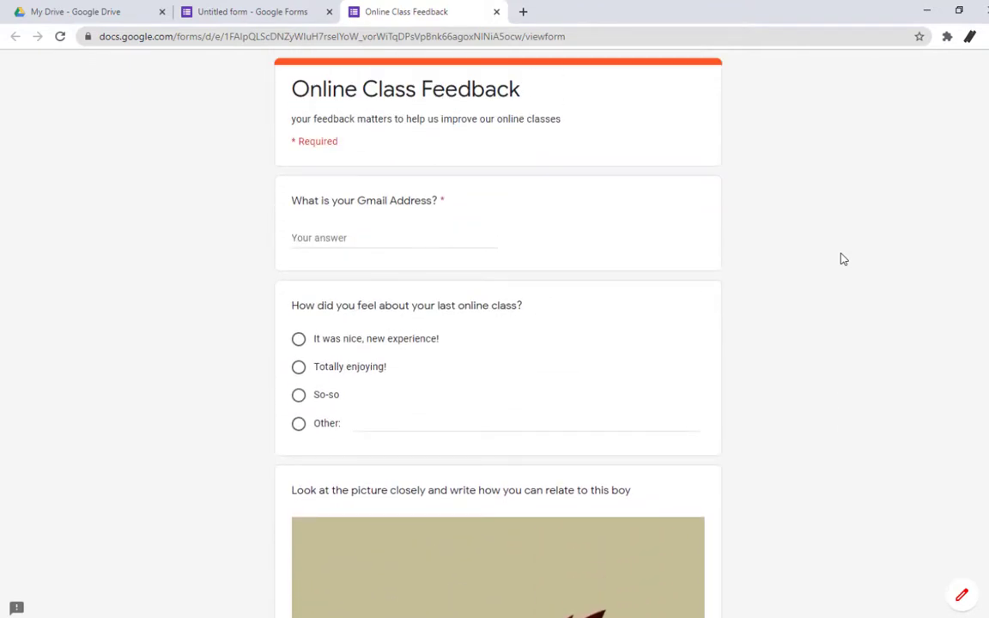
{"action": "left_click", "coordinate": [254, 14]}
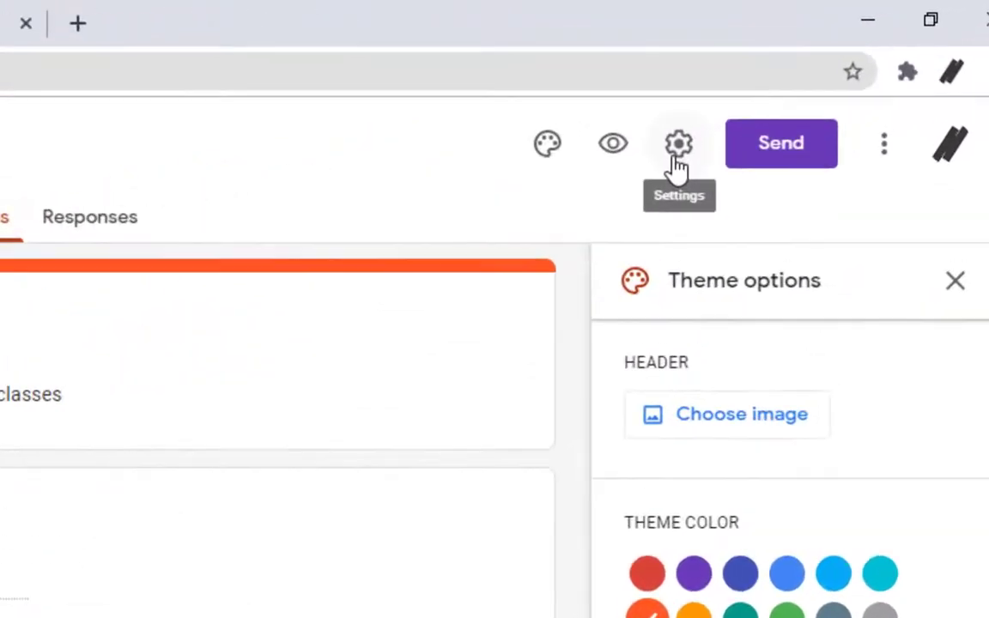
Review the form's general and presentation settings and enter "Thank you for taking this survey!" as the confirmation message.
{"action": "left_click", "coordinate": [830, 73]}
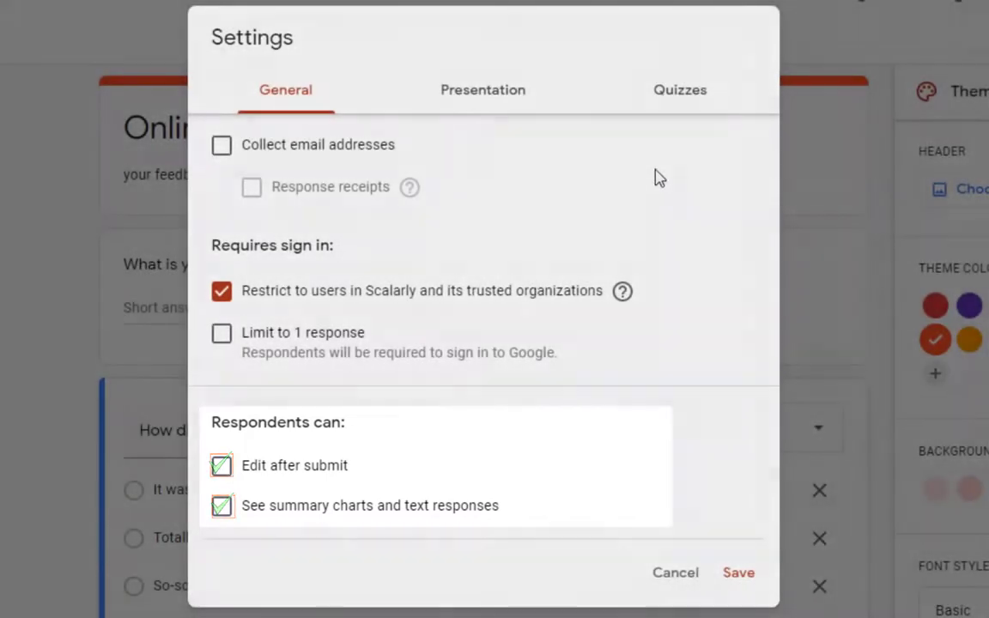
{"action": "left_click", "coordinate": [487, 101]}
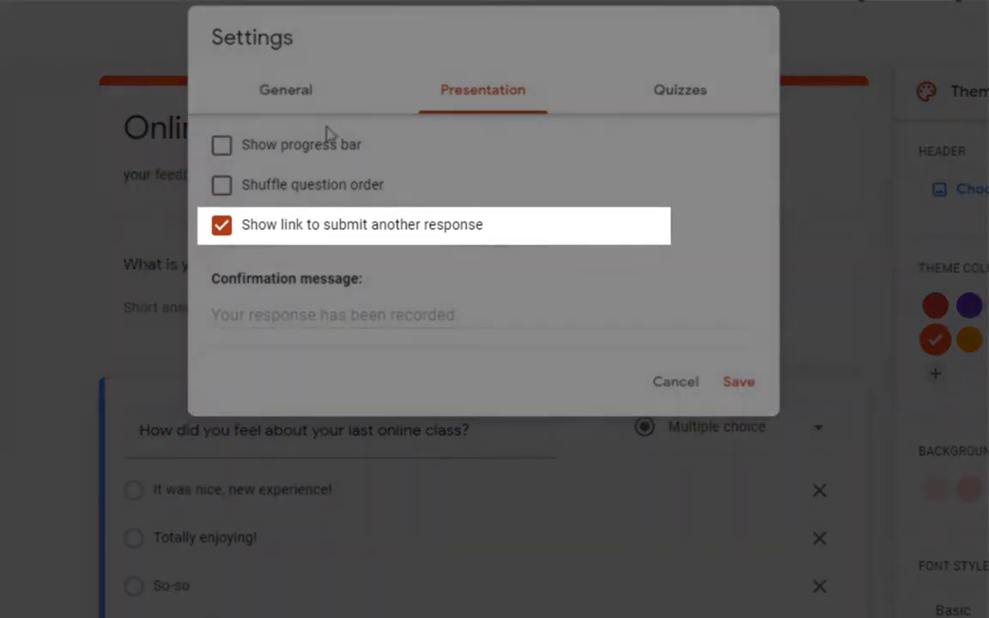
{"action": "left_click", "coordinate": [283, 96]}
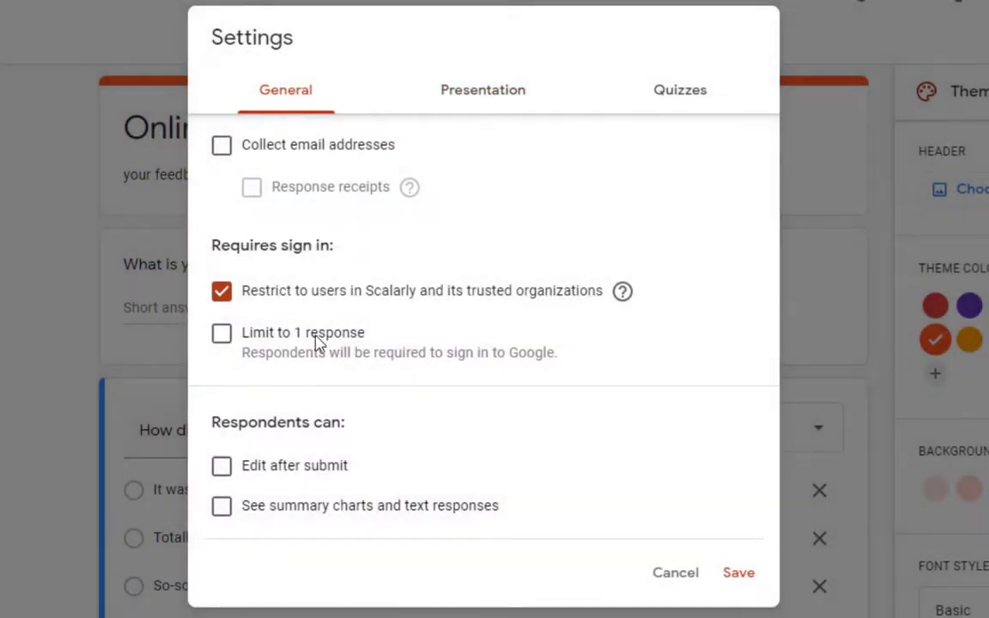
{"action": "left_click", "coordinate": [478, 108]}
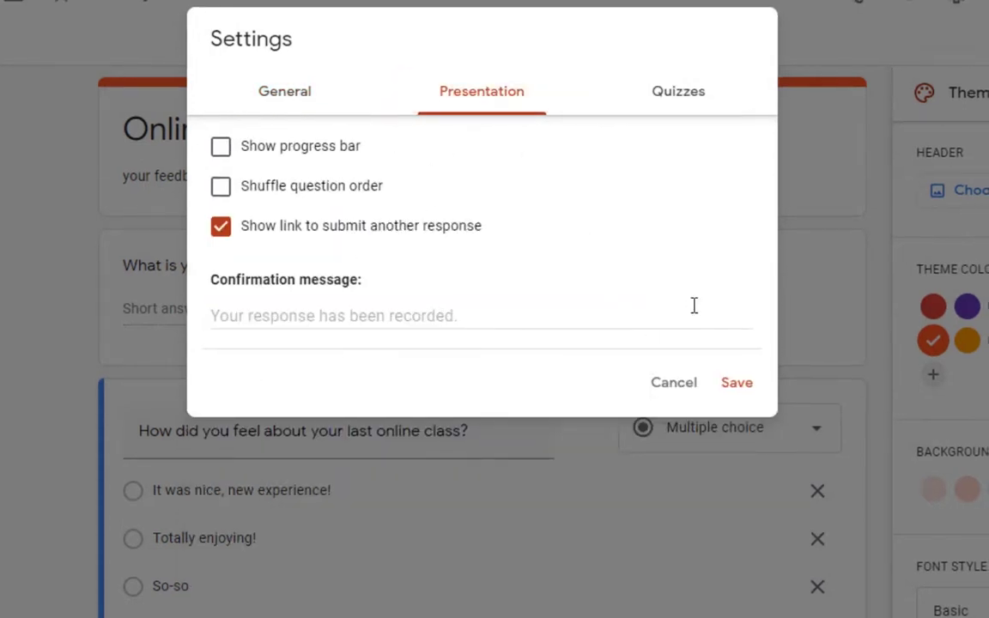
{"action": "left_click", "coordinate": [625, 307]}
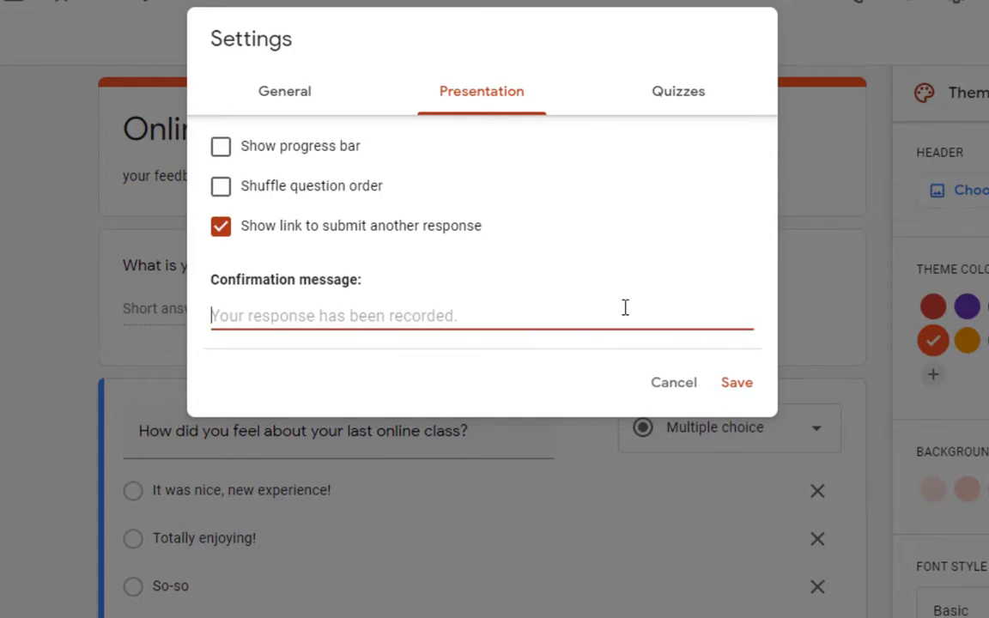
{"action": "type", "text": "Thank you for taking this survey!"}
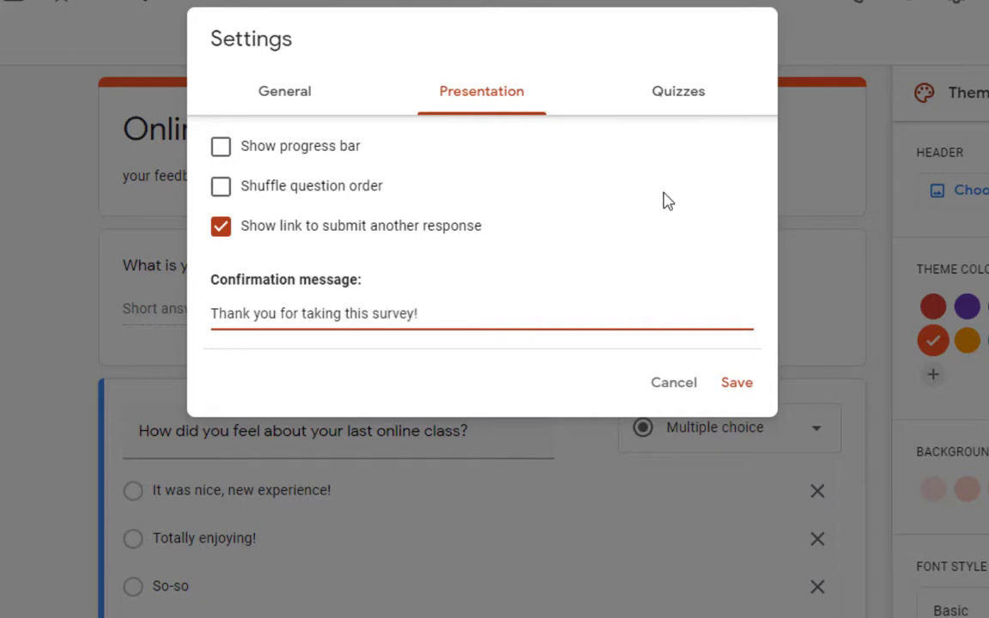
Try to turn the form into a quiz in its settings and close the theme options.
{"action": "left_click", "coordinate": [685, 96]}
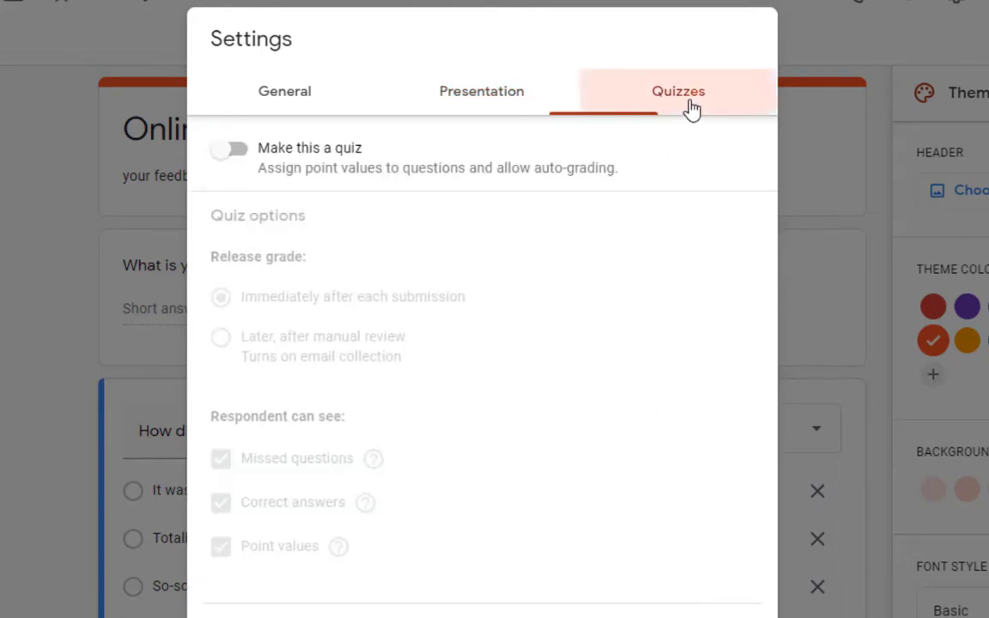
{"action": "left_click", "coordinate": [226, 163]}
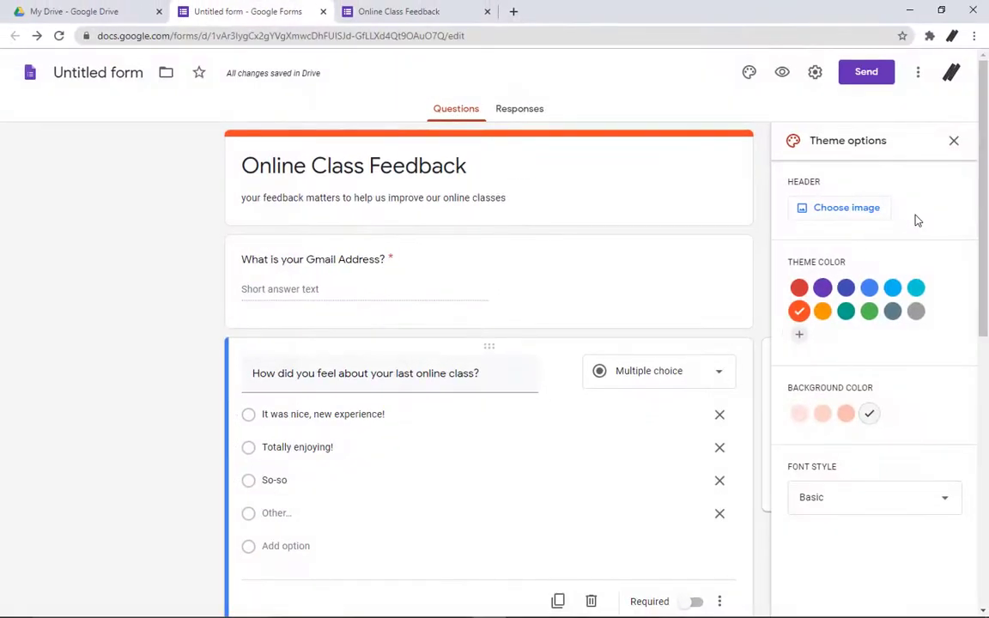
{"action": "left_click", "coordinate": [953, 140]}
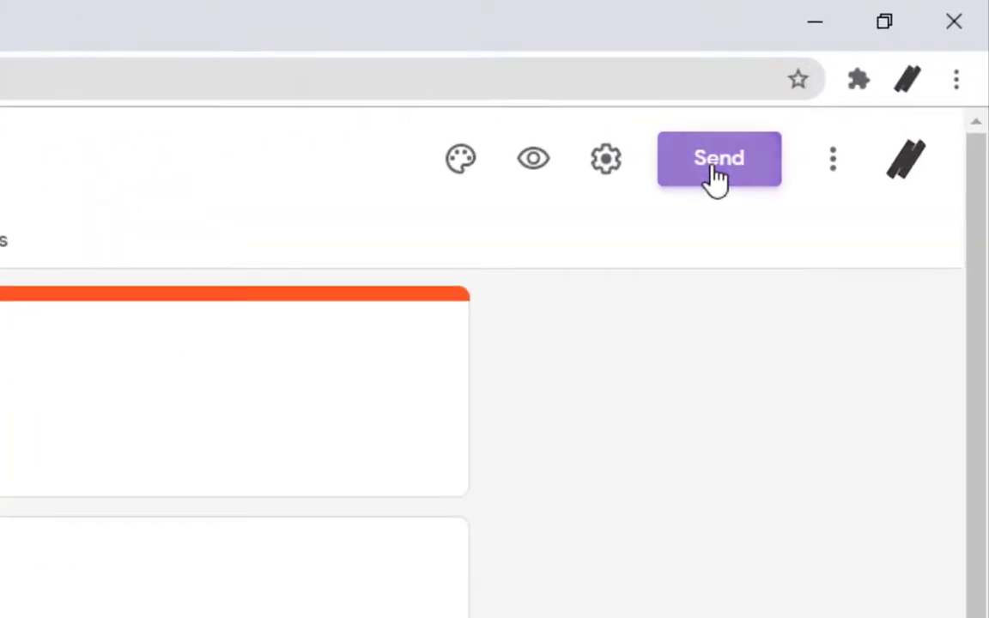
Generate a shortened link for sharing the form, view its embed HTML and close the sending options.
{"action": "left_click", "coordinate": [863, 75]}
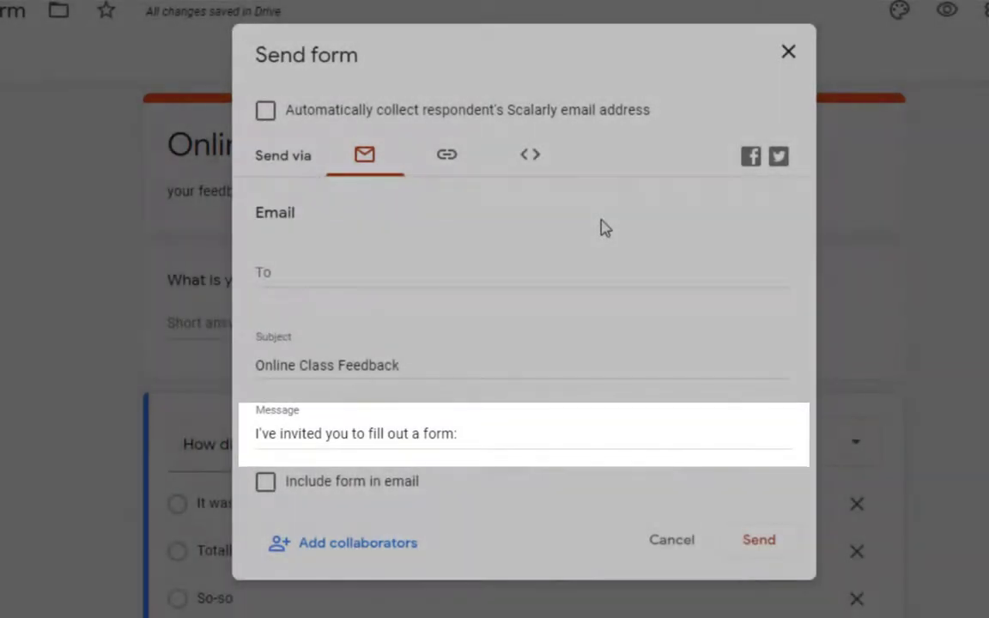
{"action": "left_click", "coordinate": [447, 158]}
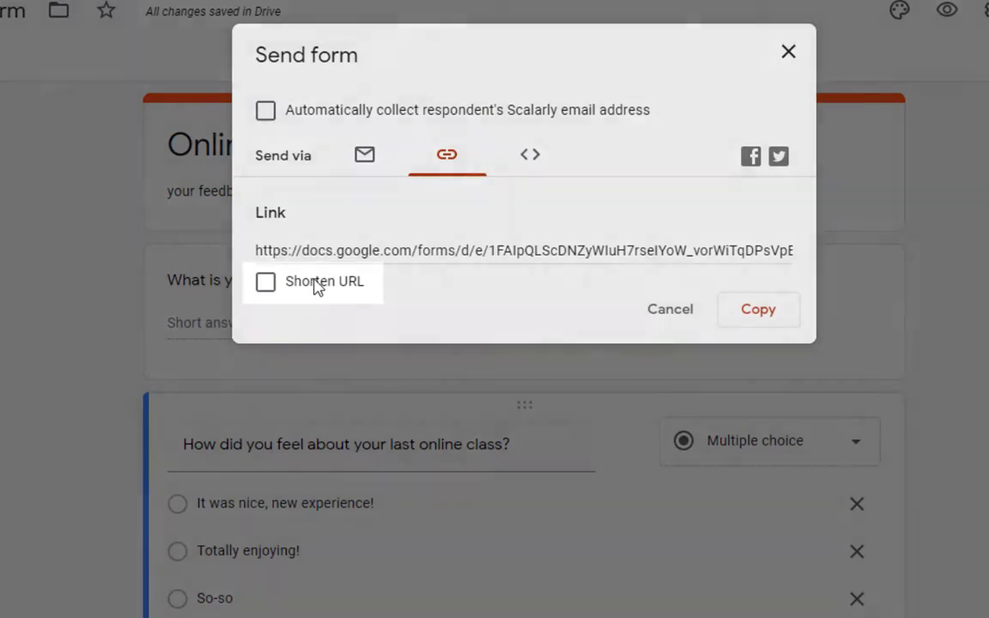
{"action": "left_click", "coordinate": [317, 283]}
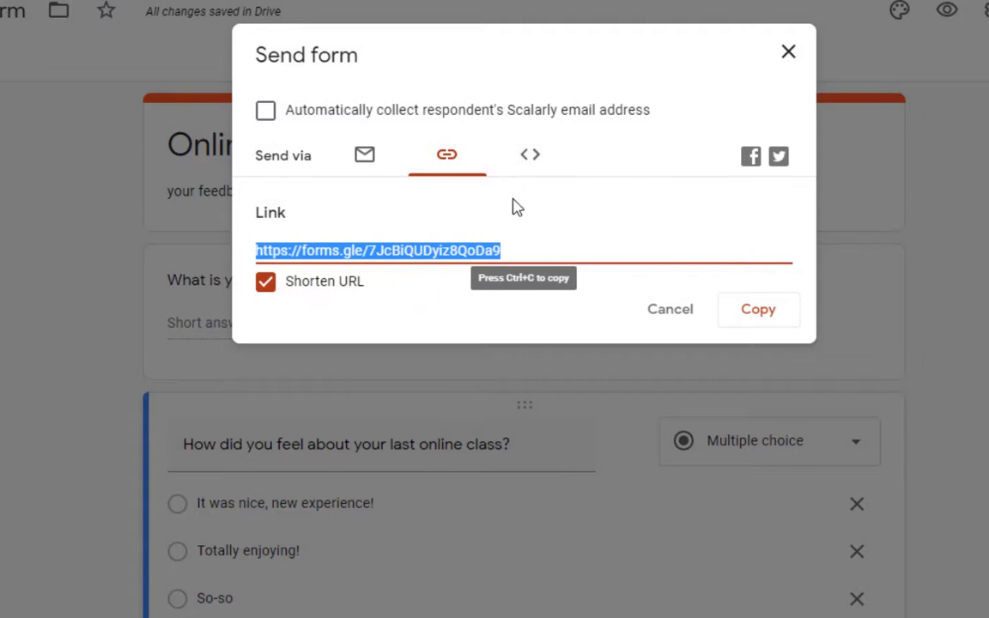
{"action": "left_click", "coordinate": [531, 161]}
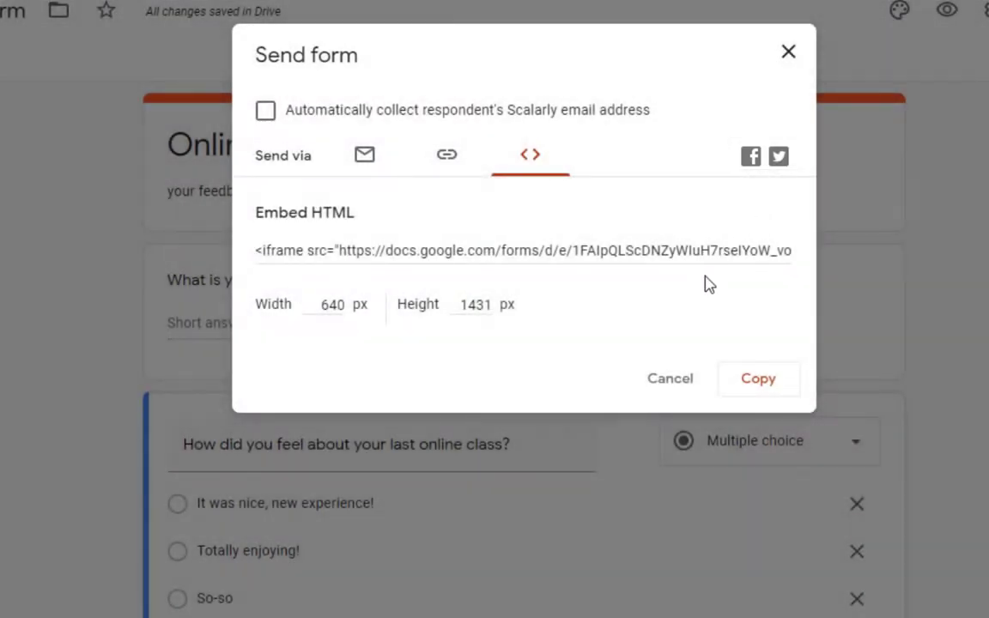
{"action": "left_click", "coordinate": [651, 367]}
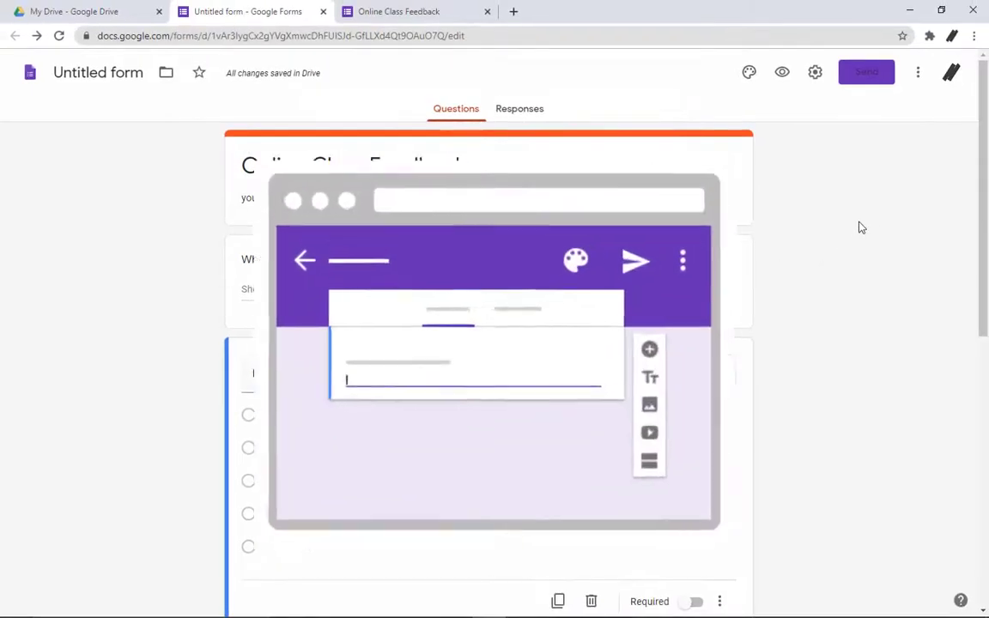